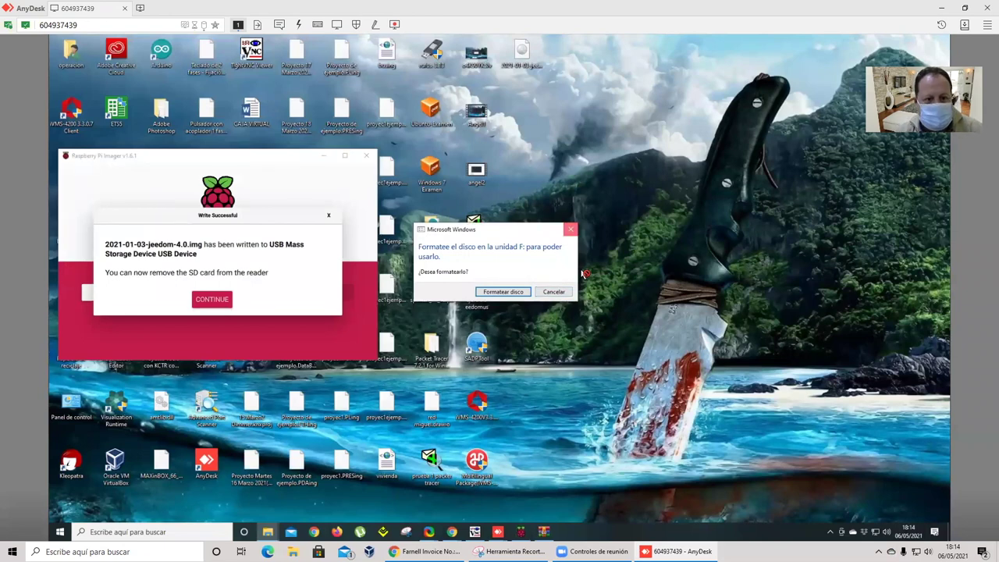
Acknowledge the finished write of 2021-01-03-jeedom-4.0.img and close Raspberry Pi Imager.
{"action": "left_click", "coordinate": [211, 299]}
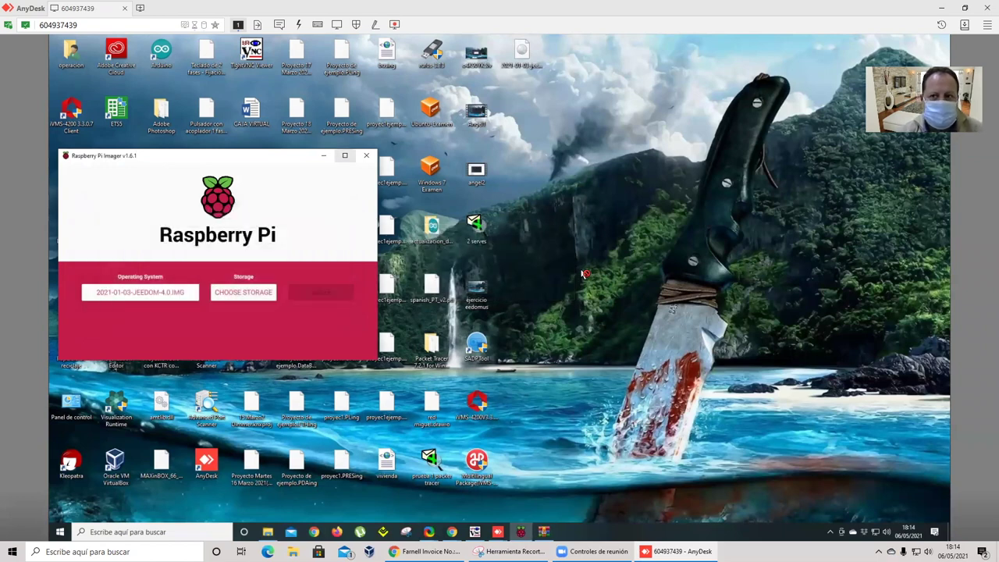
{"action": "left_click", "coordinate": [366, 155]}
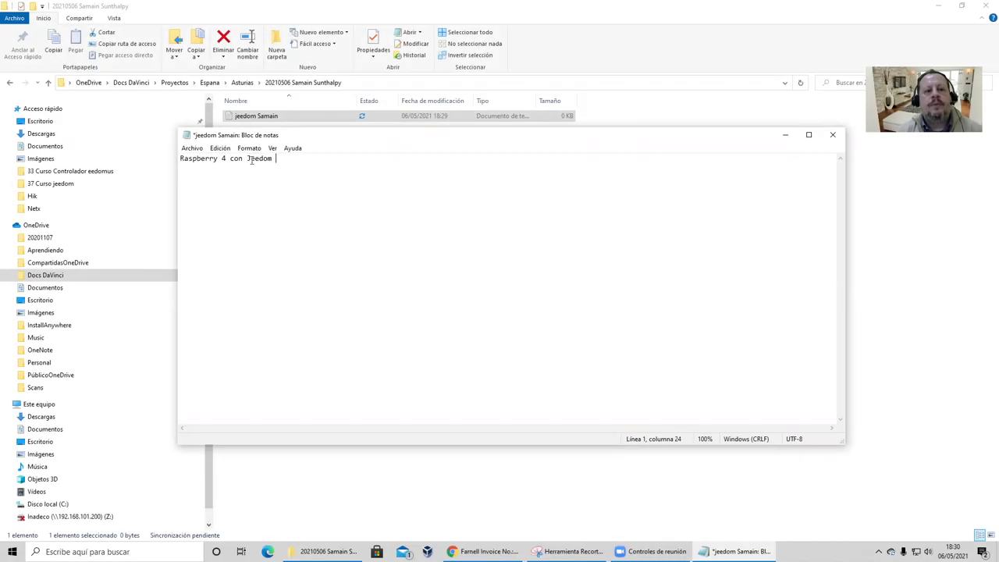
Save the Raspberry 4 con Jeedom note in Notepad and minimize it.
{"action": "left_click", "coordinate": [192, 147]}
{"action": "left_click", "coordinate": [207, 195]}
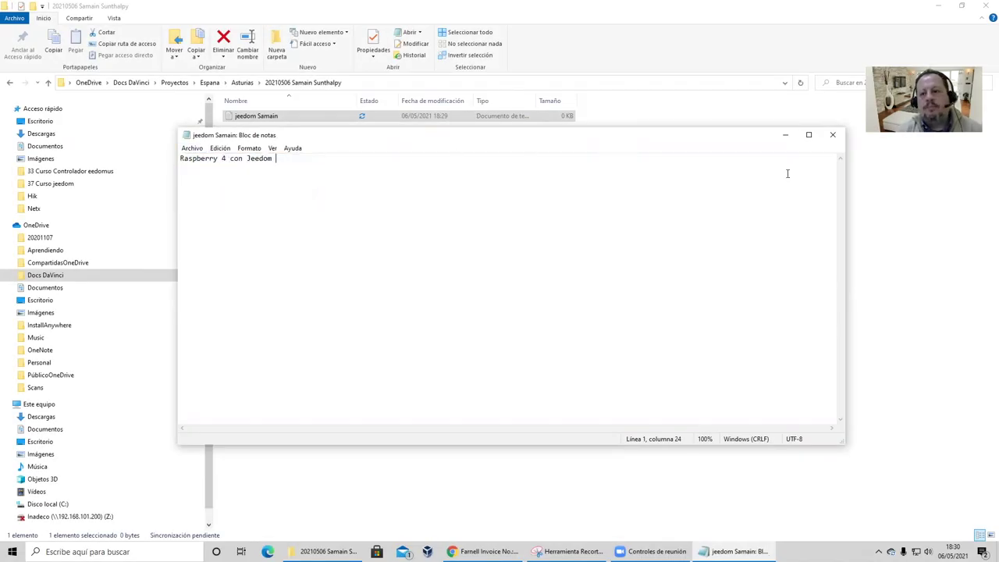
{"action": "left_click", "coordinate": [785, 134]}
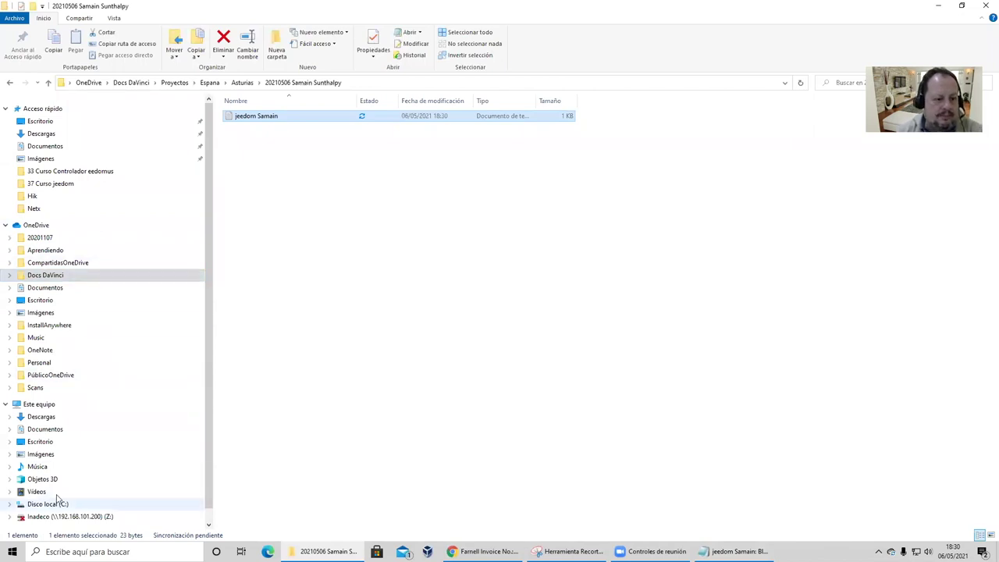
Launch JeedomFinder from the JeedomFinder-Win32 folder in Downloads.
{"action": "left_click", "coordinate": [78, 134]}
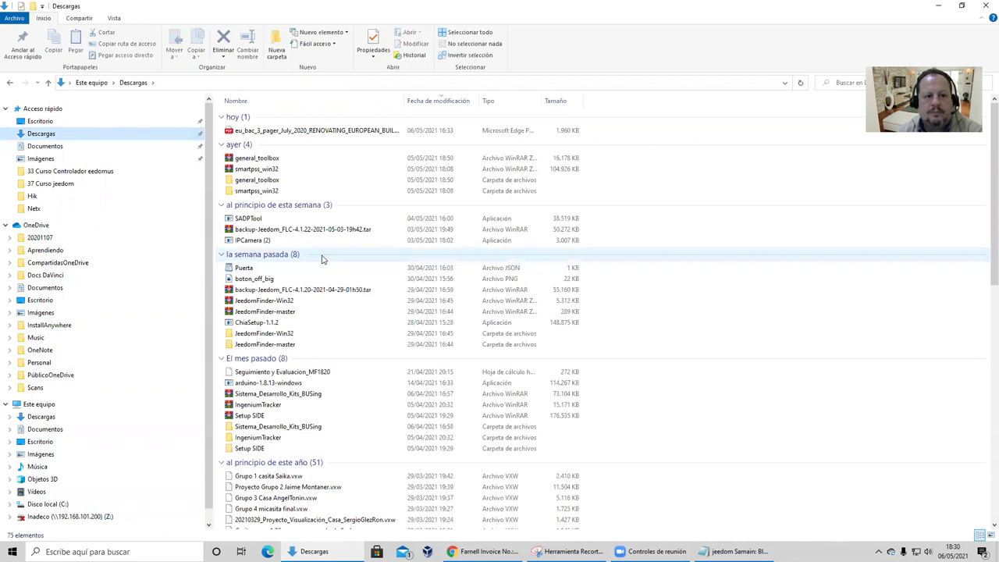
{"action": "left_click", "coordinate": [289, 334]}
{"action": "double_click", "coordinate": [289, 335]}
{"action": "left_click", "coordinate": [265, 119]}
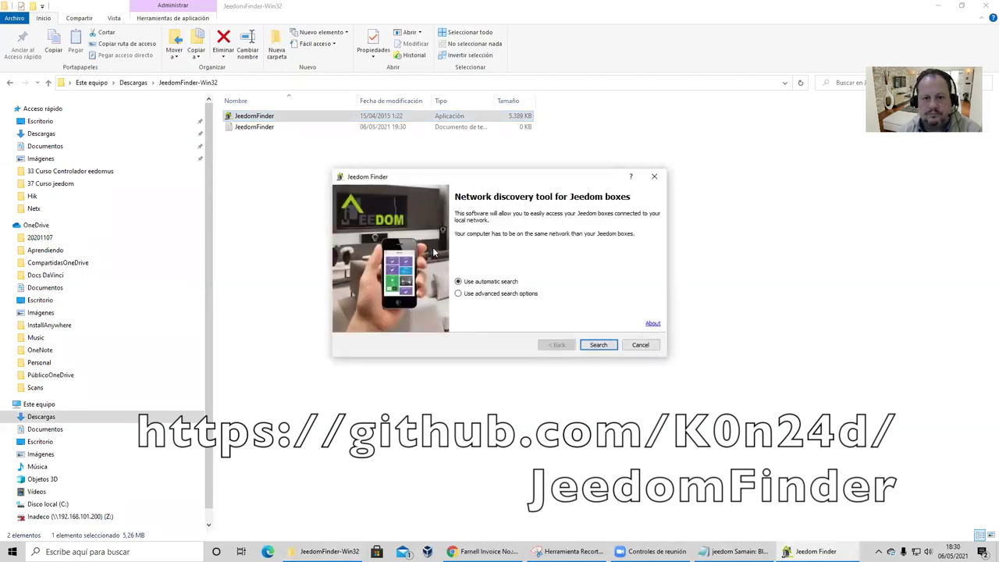
Run Jeedom Finder's automatic search and enlarge its window to see the found boxes.
{"action": "left_click", "coordinate": [598, 345]}
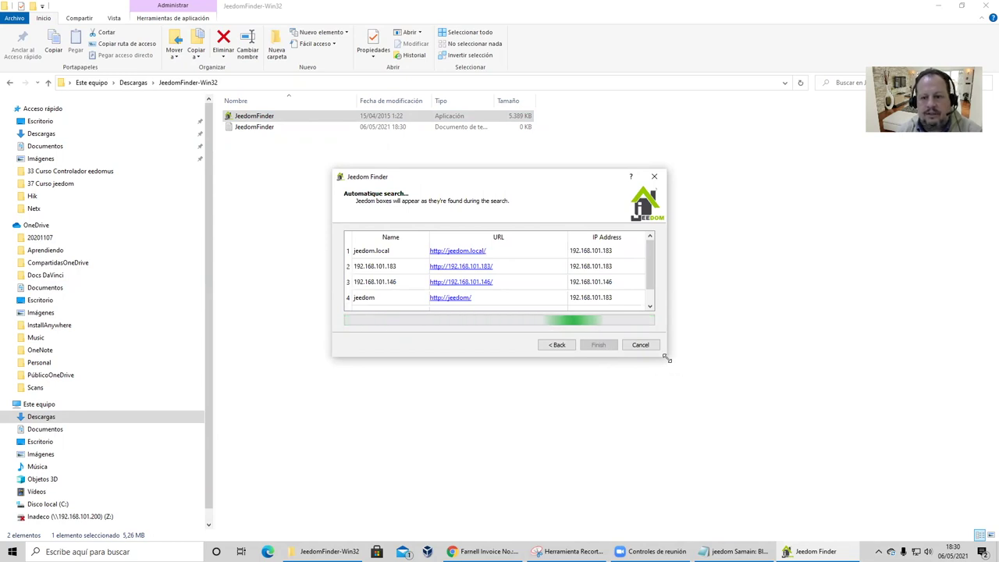
{"action": "left_click_drag", "start_coordinate": [666, 358], "coordinate": [913, 443]}
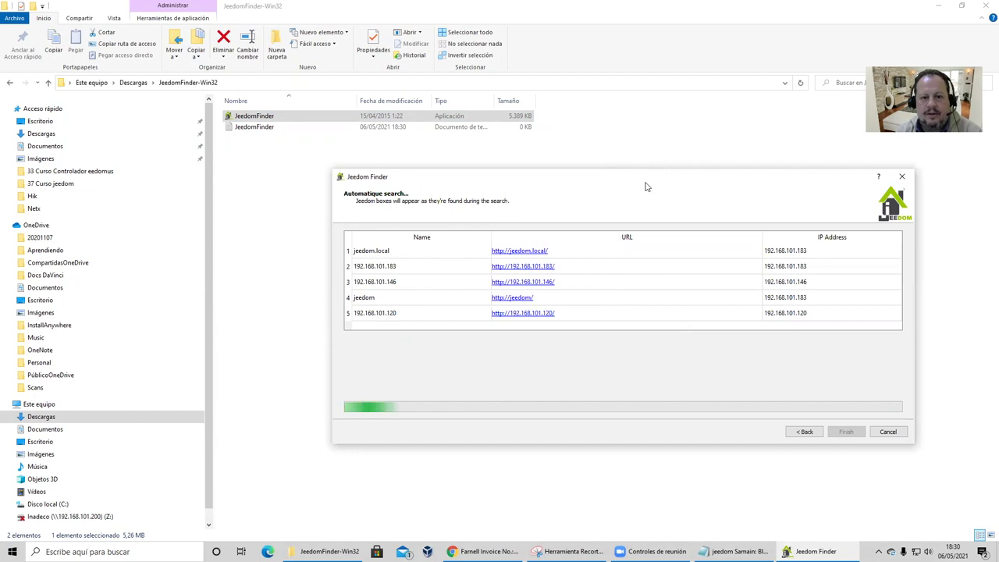
{"action": "left_click_drag", "start_coordinate": [645, 186], "coordinate": [538, 128]}
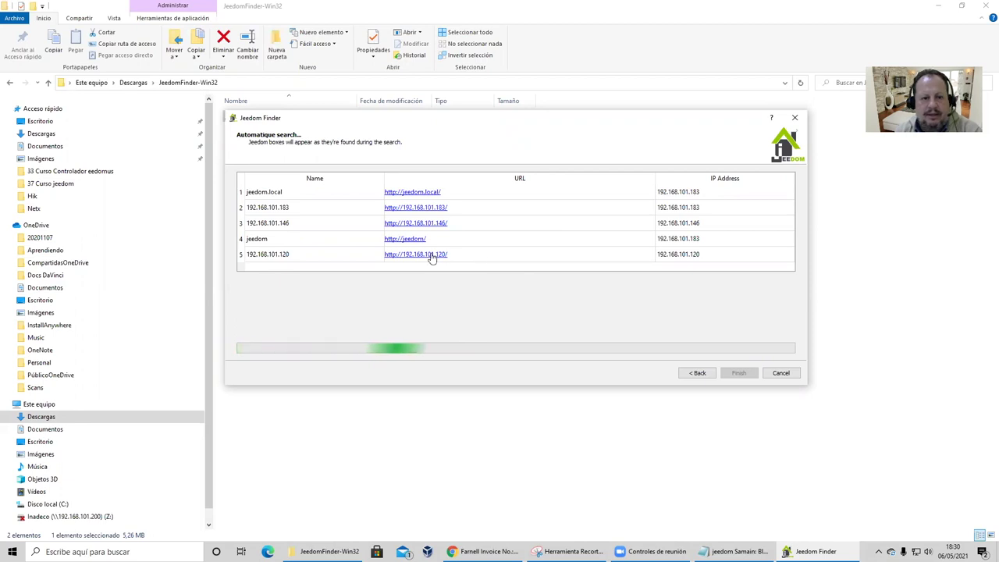
{"action": "mouse_move", "coordinate": [431, 259]}
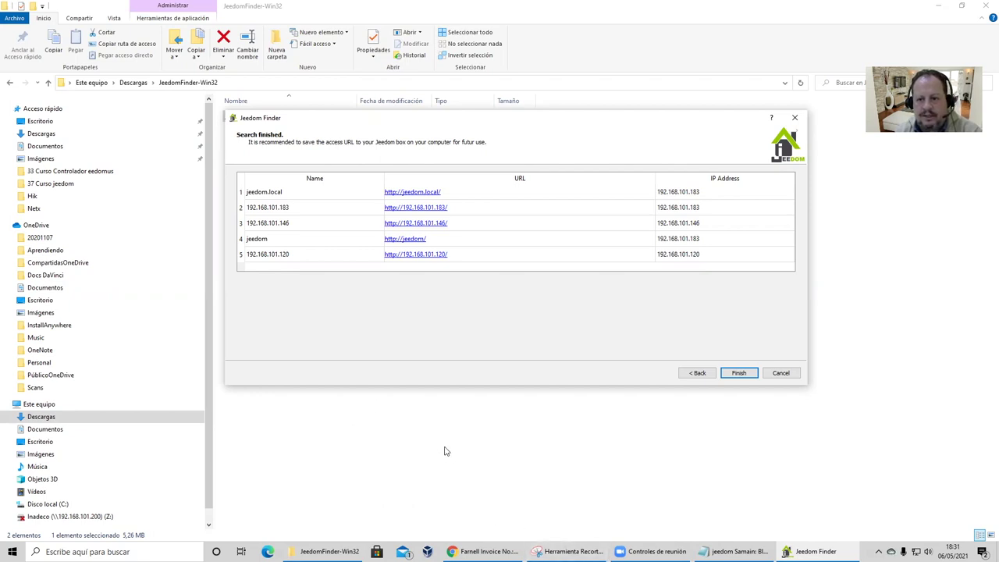
{"action": "left_click", "coordinate": [118, 552]}
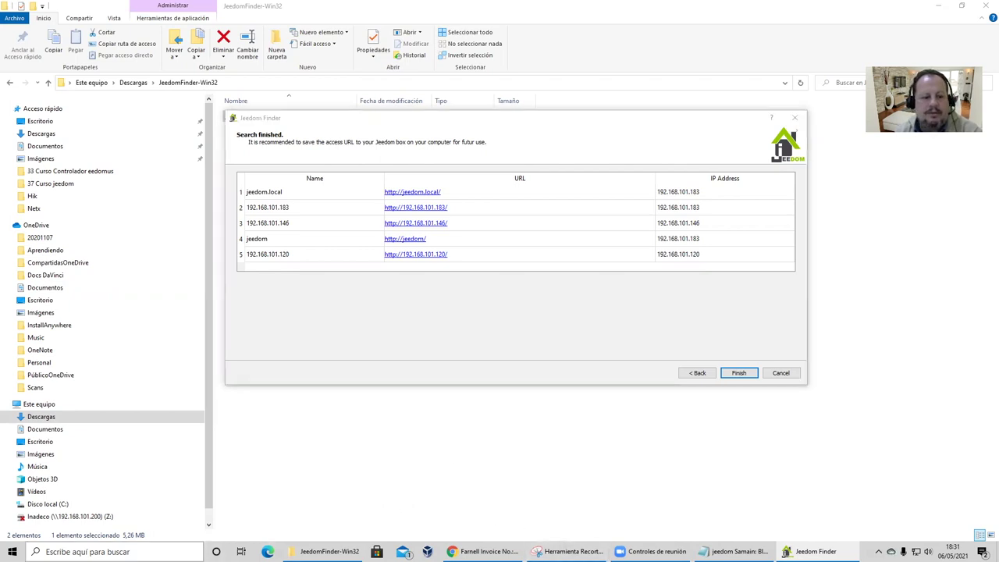
Open Command Prompt via the 'cmd' search and arrange it beside the Jeedom Finder results.
{"action": "type", "text": "cmd"}
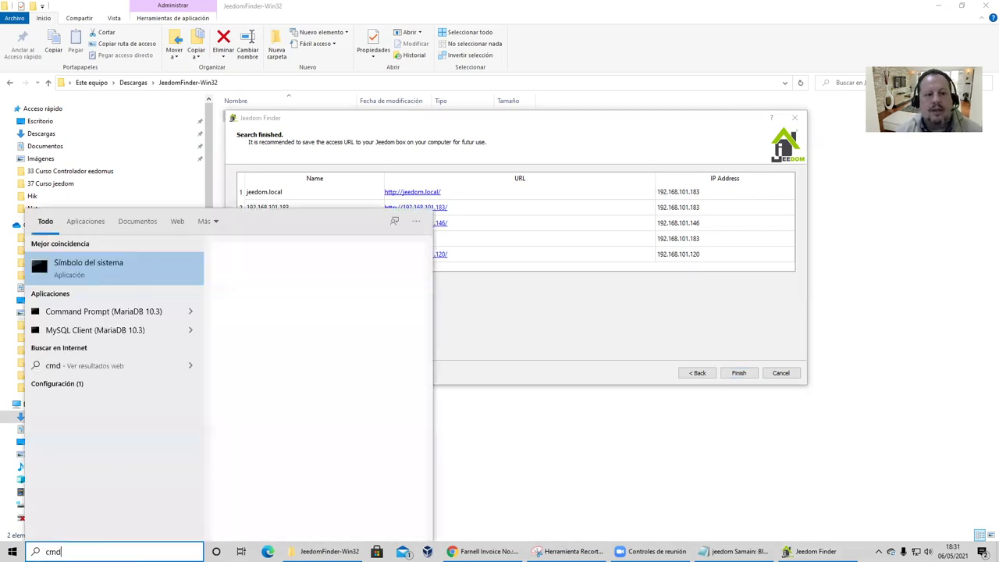
{"action": "key", "text": "Return"}
{"action": "left_click_drag", "start_coordinate": [413, 48], "coordinate": [645, 195]}
{"action": "left_click", "coordinate": [586, 123]}
{"action": "left_click_drag", "start_coordinate": [586, 124], "coordinate": [583, 40]}
{"action": "left_click", "coordinate": [556, 313]}
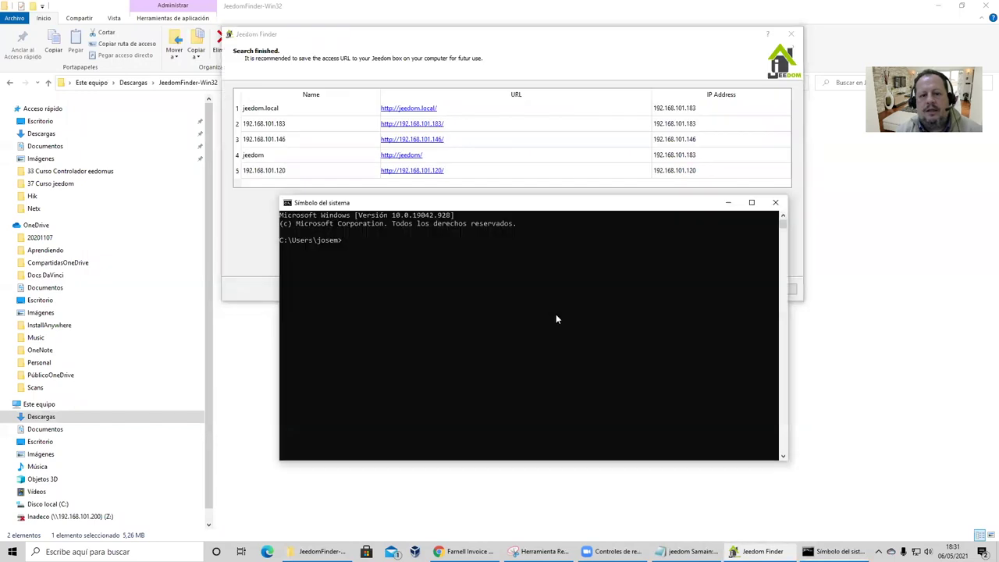
Run a continuous ping -t to 192.168.101.183.
{"action": "type", "text": "poing"}
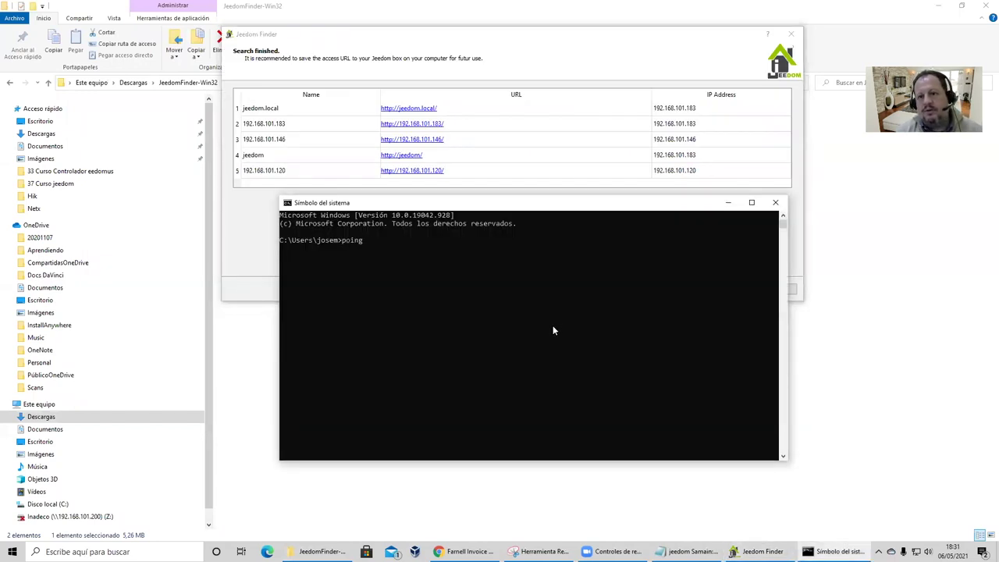
{"action": "key", "text": "BackSpace"}
{"action": "key", "text": "BackSpace"}
{"action": "key", "text": "BackSpace"}
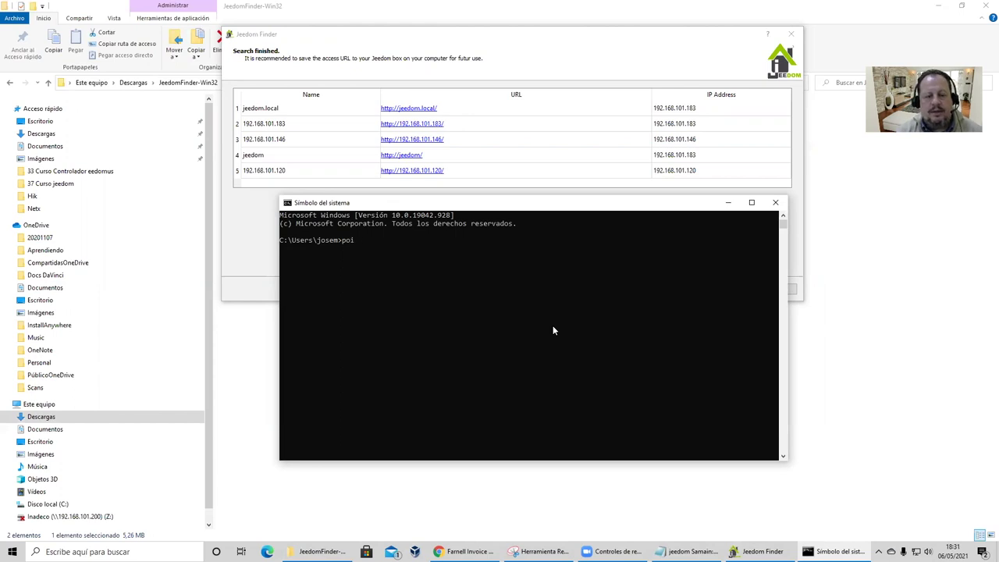
{"action": "type", "text": "ing"}
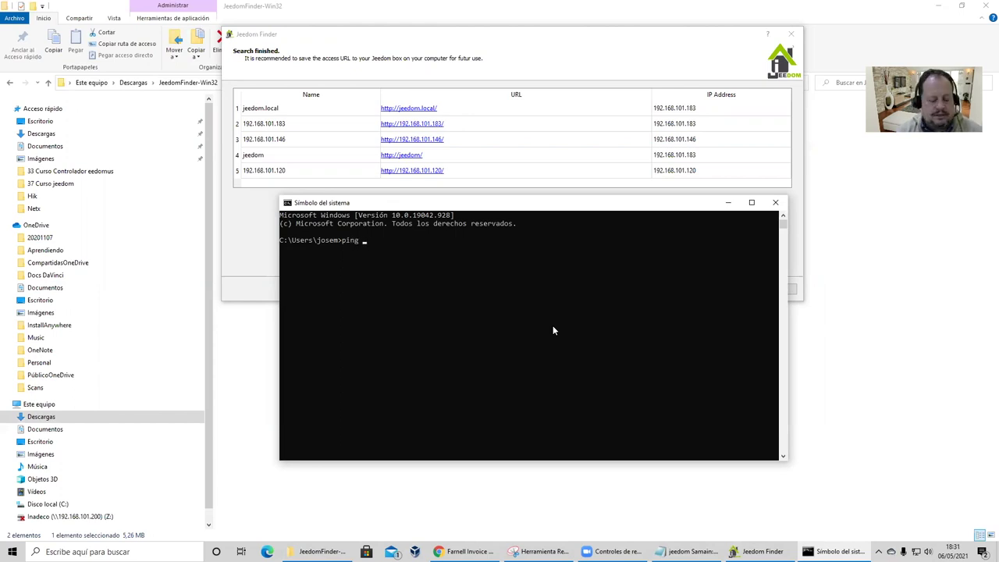
{"action": "type", "text": " -t 192.168."}
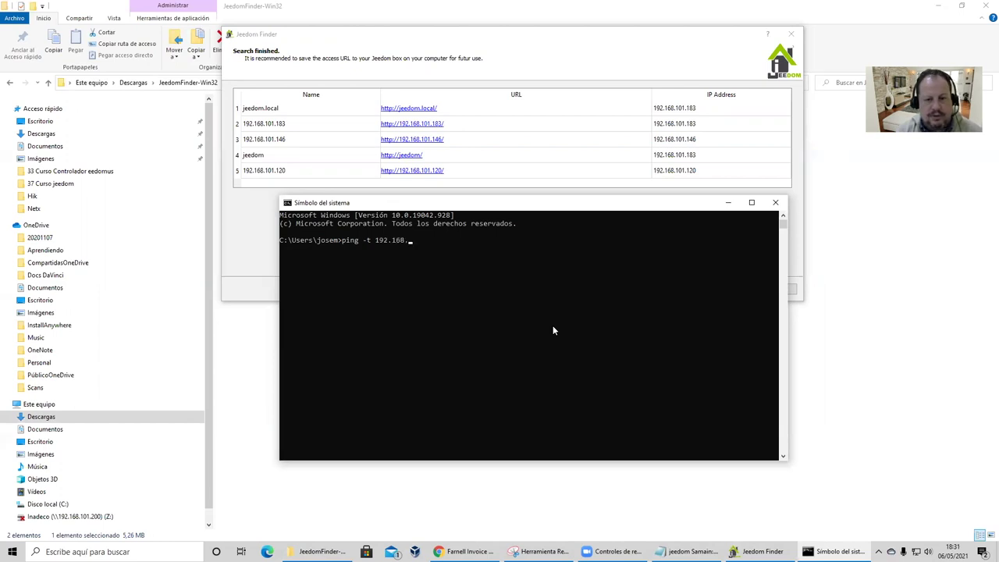
{"action": "type", "text": "101"}
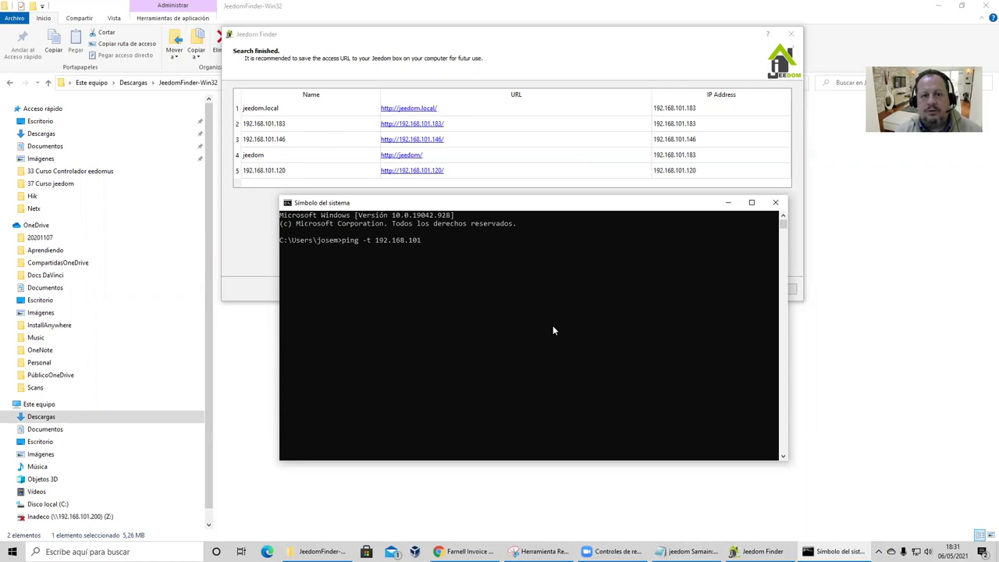
{"action": "type", "text": "."}
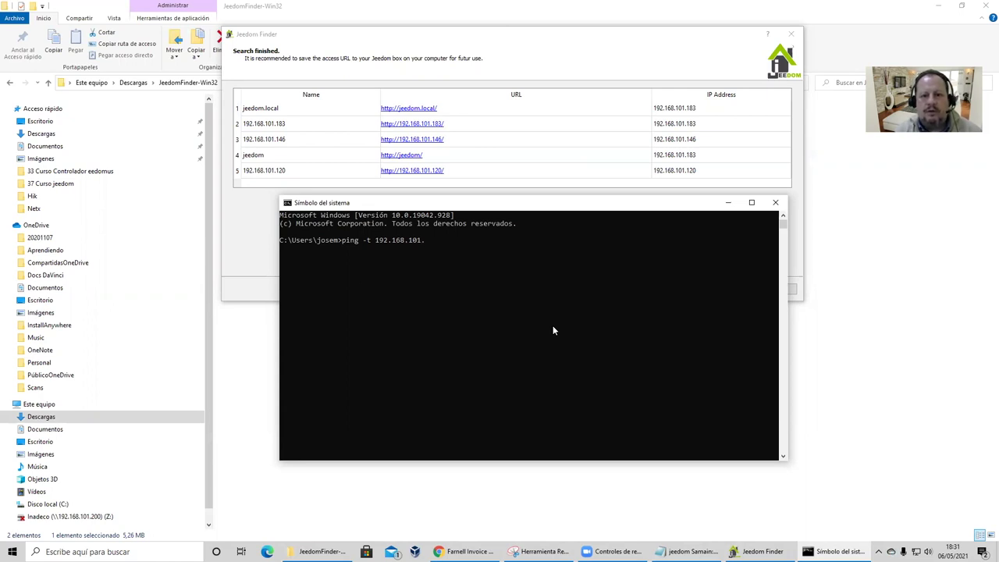
{"action": "type", "text": "183"}
{"action": "key", "text": "Return"}
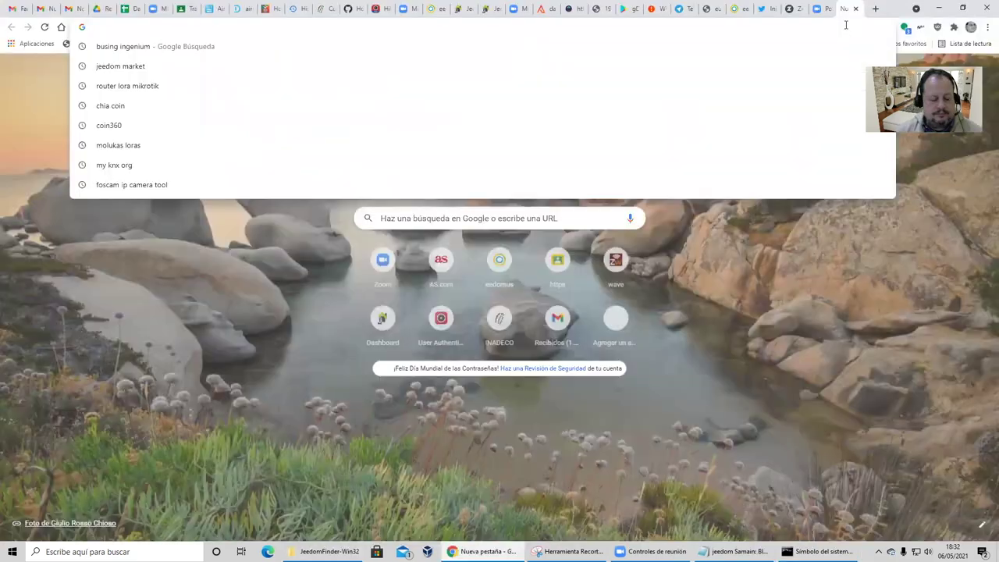
Enter 192.168.101.183 into the Chrome address bar.
{"action": "type", "text": "192.168.1."}
{"action": "key", "text": "BackSpace"}
{"action": "type", "text": "01.1"}
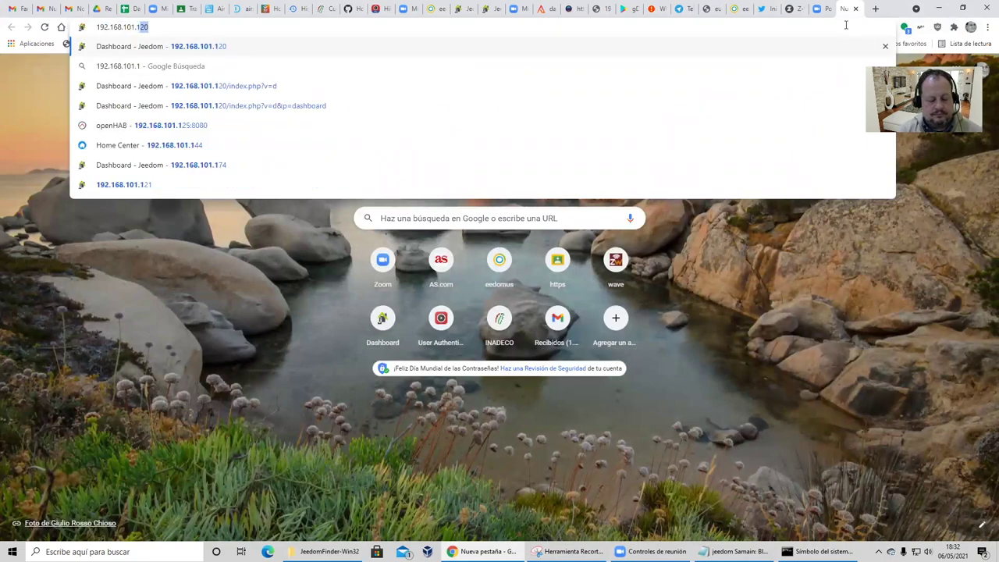
{"action": "type", "text": "83"}
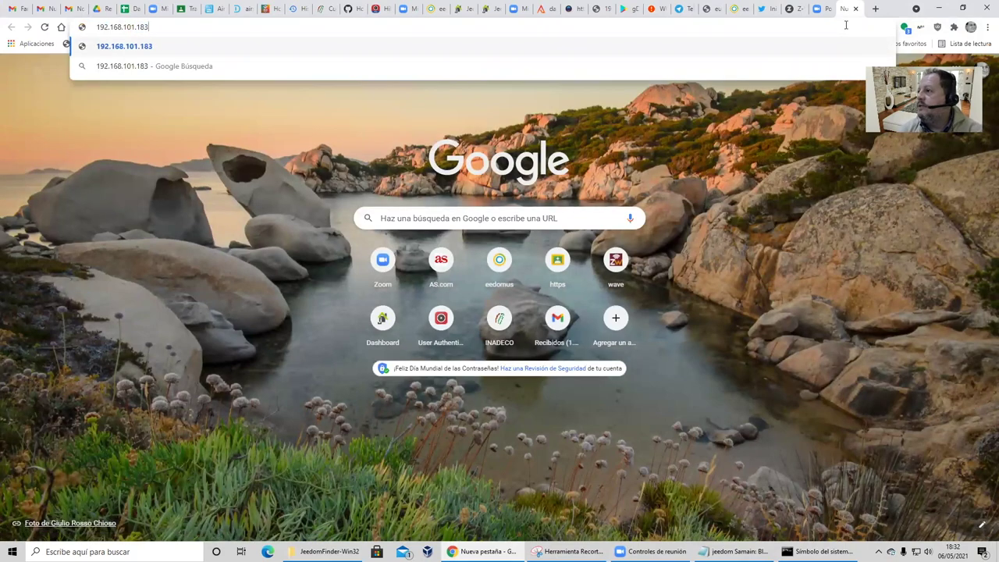
Load the Jeedom page at 192.168.101.183 and log in with the default administrator credentials.
{"action": "key", "text": "Return"}
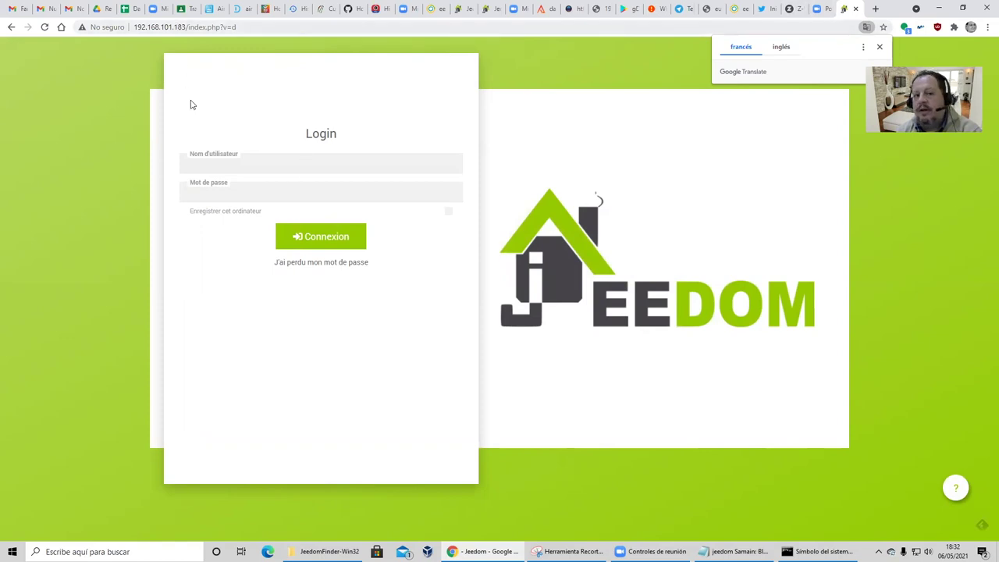
{"action": "left_click", "coordinate": [226, 167]}
{"action": "left_click", "coordinate": [239, 192]}
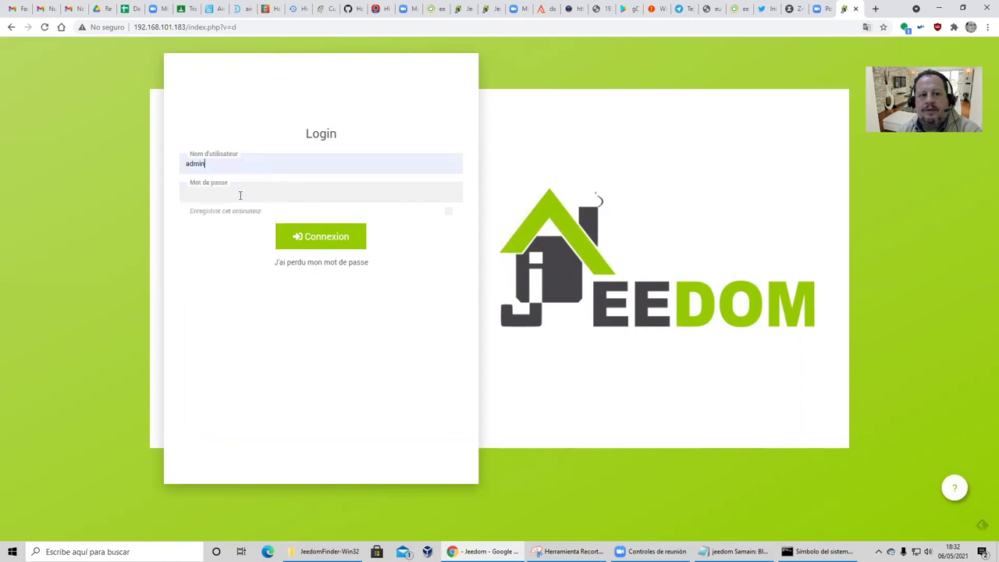
{"action": "left_click", "coordinate": [240, 195]}
{"action": "type", "text": "admin"}
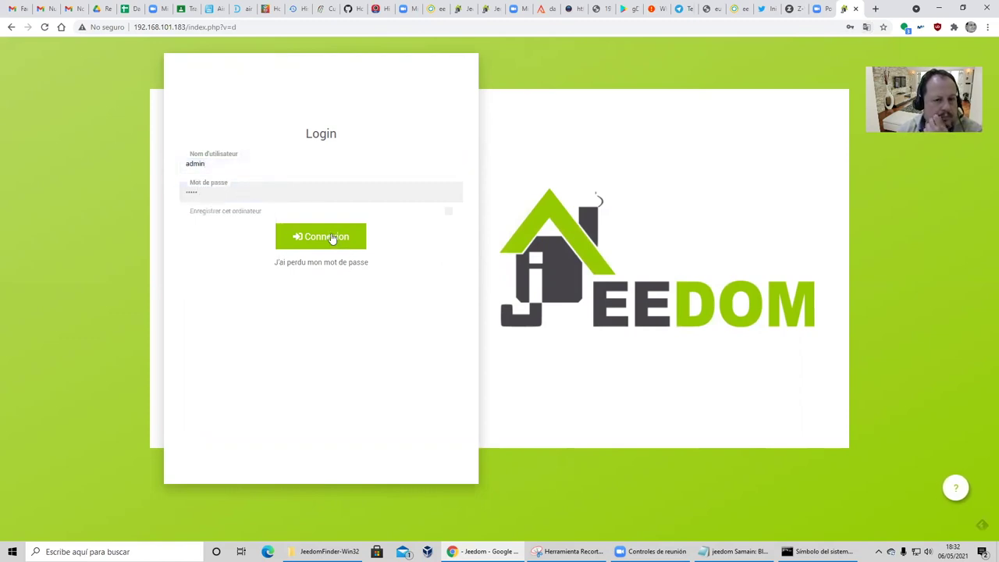
{"action": "left_click", "coordinate": [333, 238]}
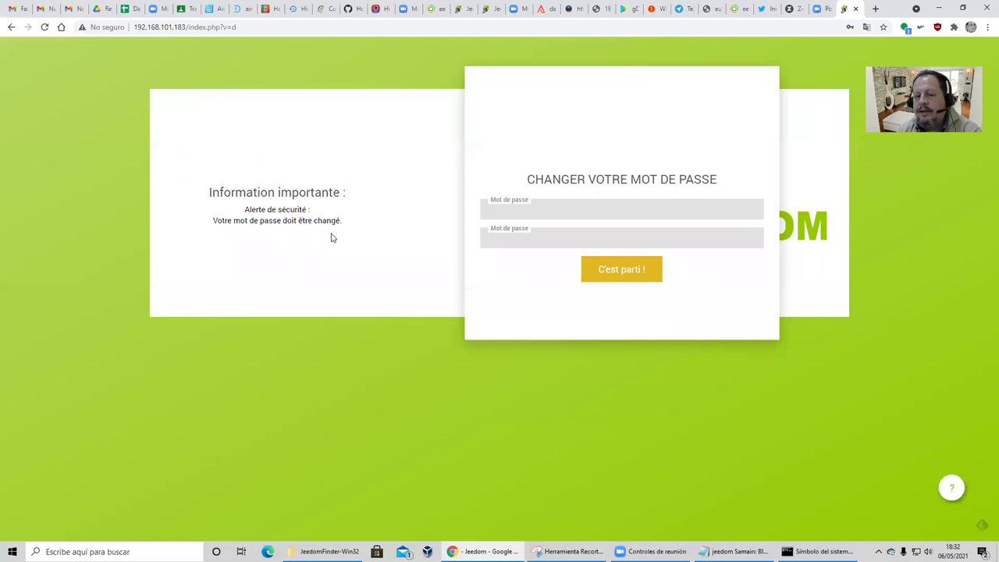
Enter and confirm a new admin password, then continue with 'C'est parti !'.
{"action": "left_click", "coordinate": [566, 213]}
{"action": "type", "text": "********"}
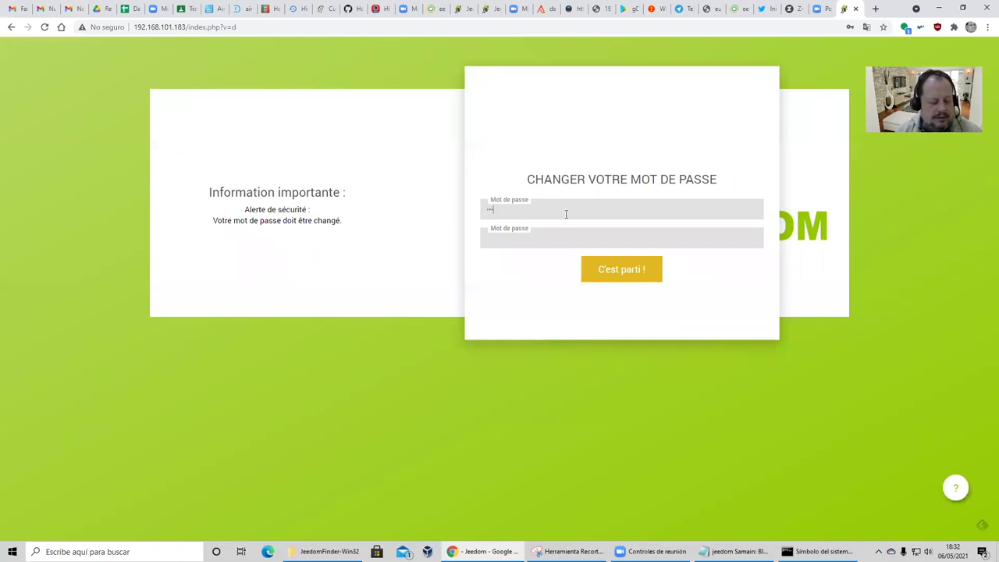
{"action": "type", "text": "*"}
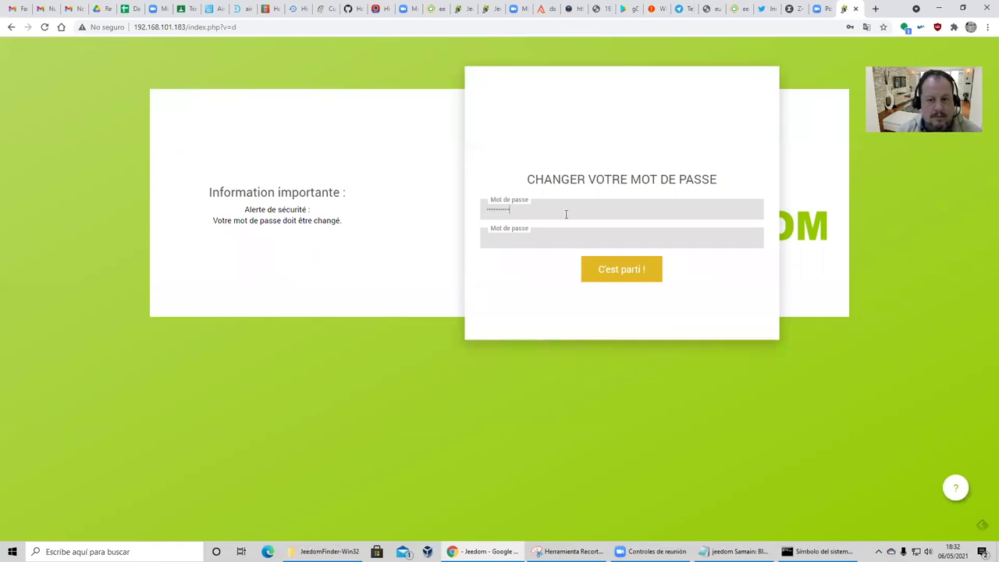
{"action": "type", "text": "**"}
{"action": "key", "text": "Tab"}
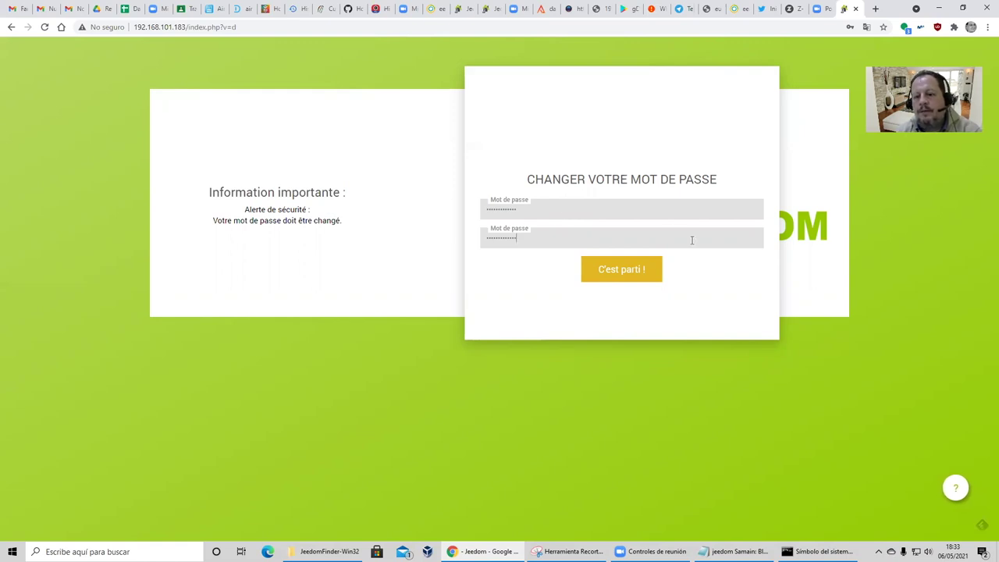
{"action": "left_click", "coordinate": [615, 273]}
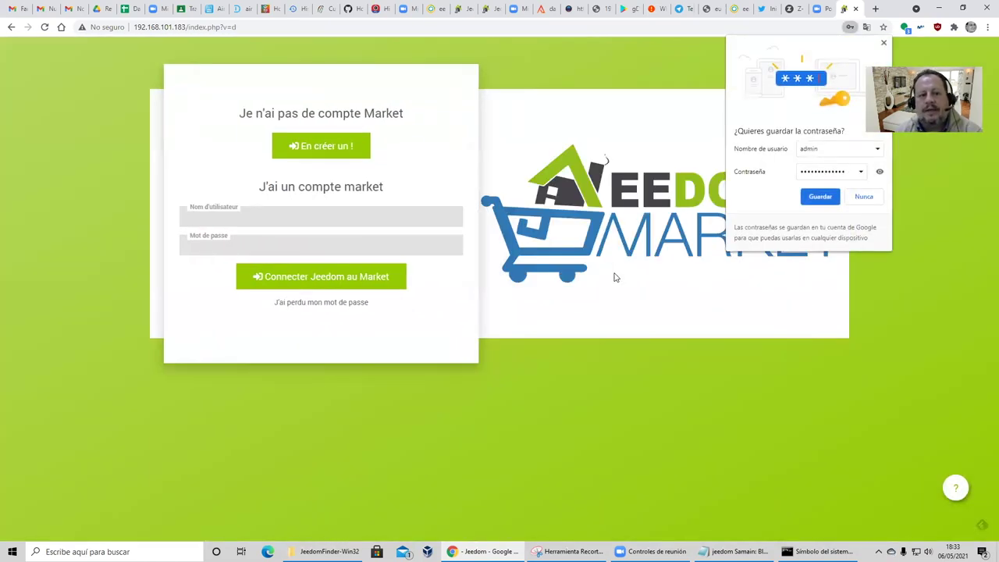
Check the saved notes, then search Google for 'jeedom market' in a new tab.
{"action": "left_click", "coordinate": [734, 551]}
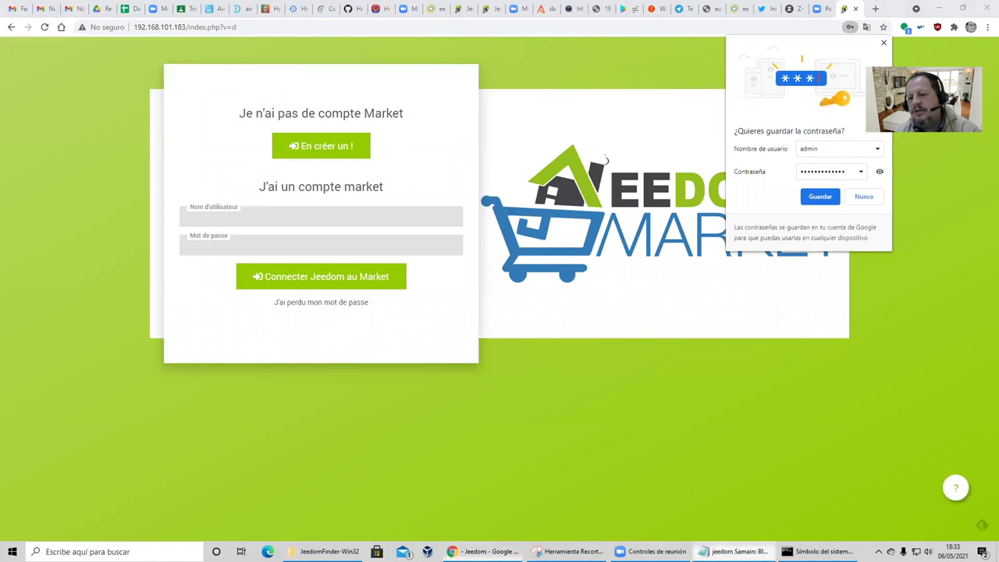
{"action": "left_click", "coordinate": [785, 134]}
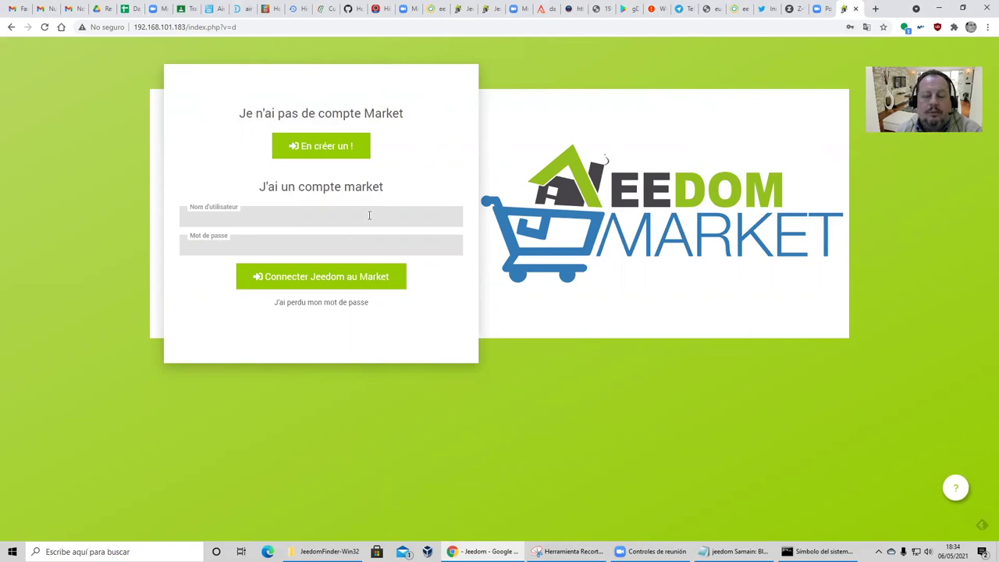
{"action": "left_click", "coordinate": [875, 9]}
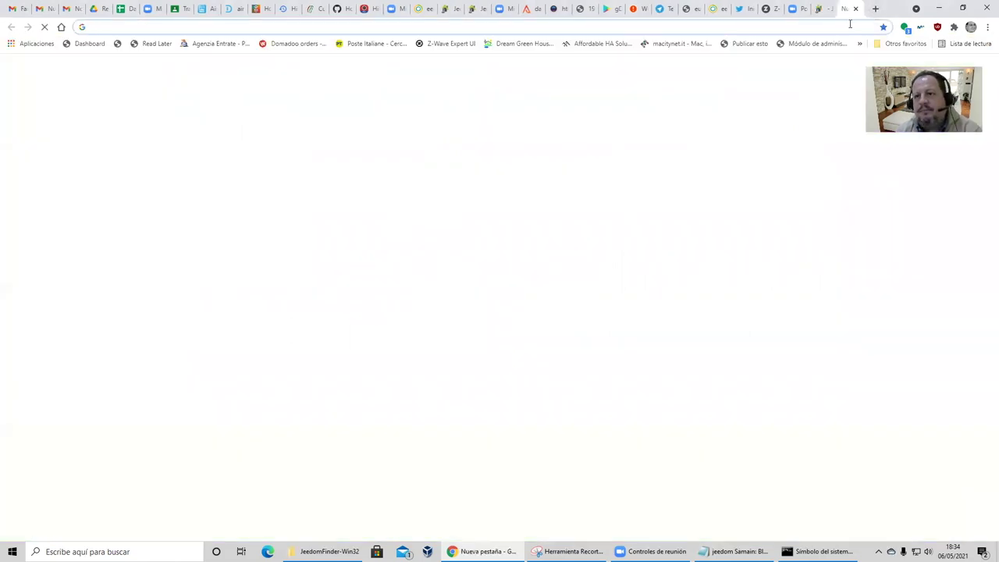
{"action": "type", "text": "jeedom mar"}
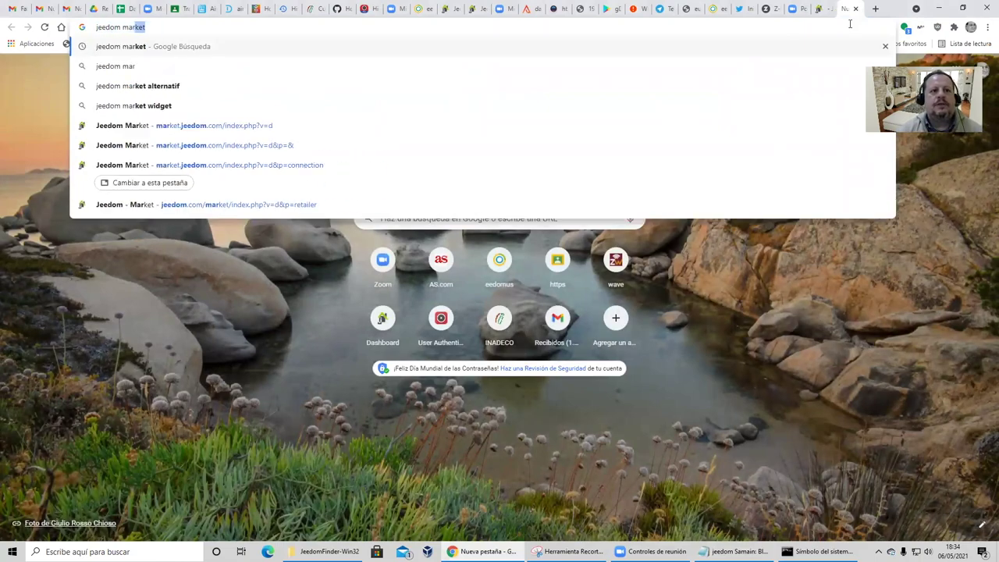
{"action": "type", "text": "ket"}
{"action": "key", "text": "Return"}
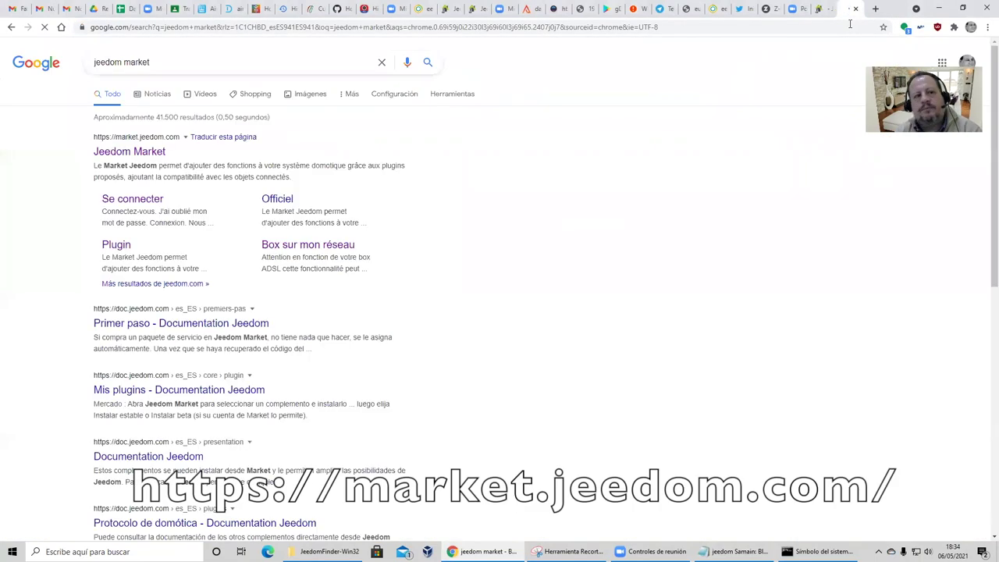
Open market.jeedom.com, sign in, and view the account's registered controllers.
{"action": "left_click", "coordinate": [147, 153]}
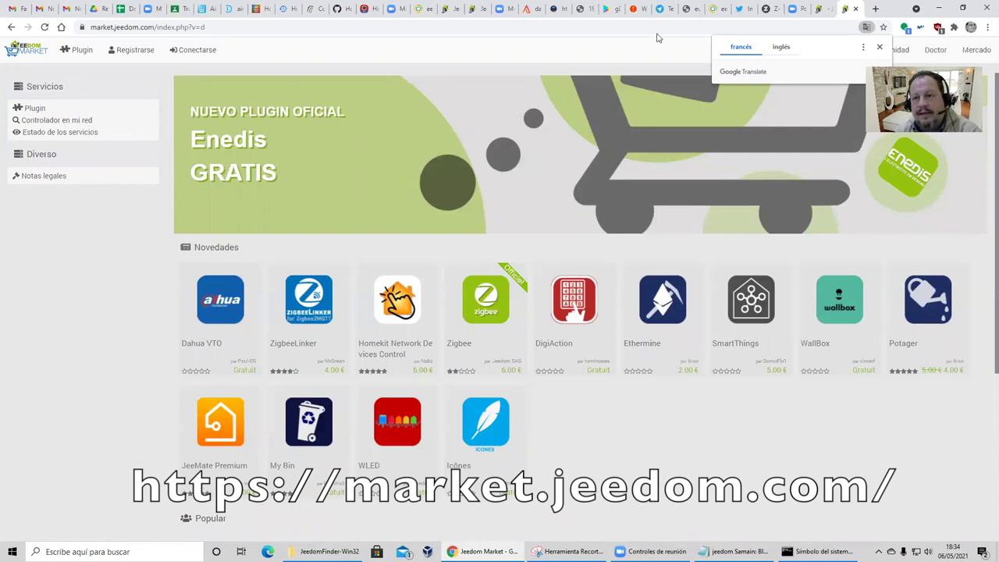
{"action": "left_click", "coordinate": [829, 14]}
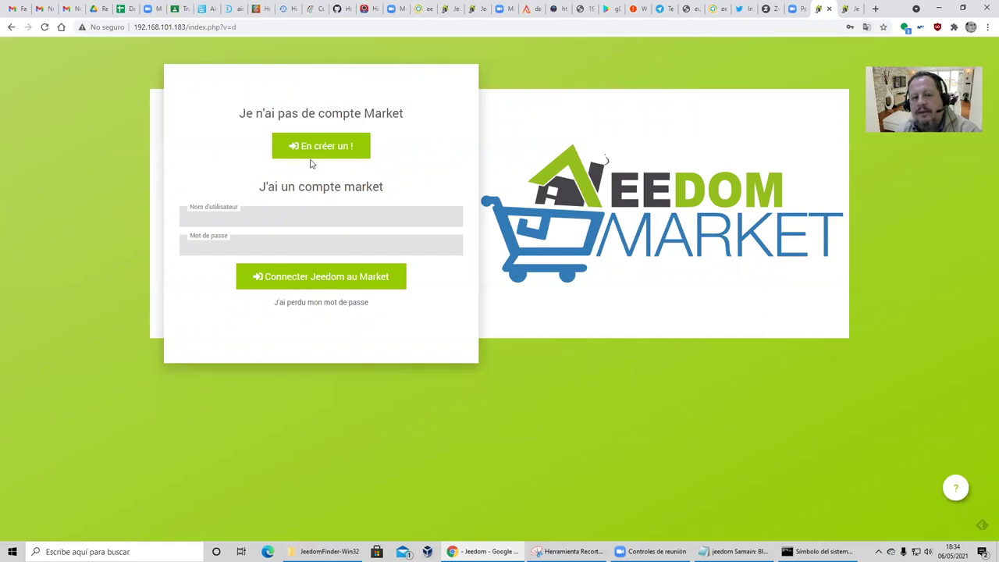
{"action": "left_click", "coordinate": [846, 9]}
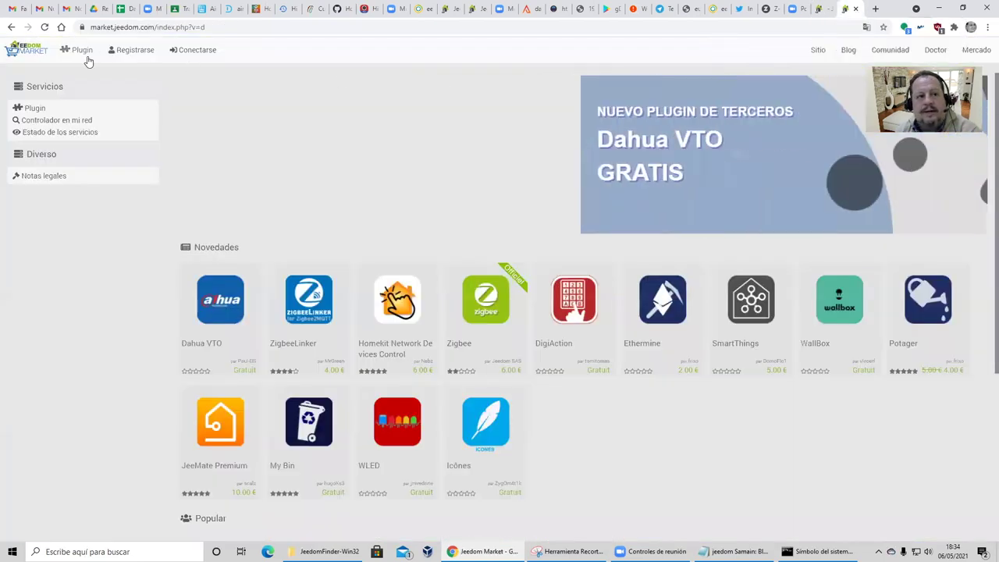
{"action": "left_click", "coordinate": [196, 52]}
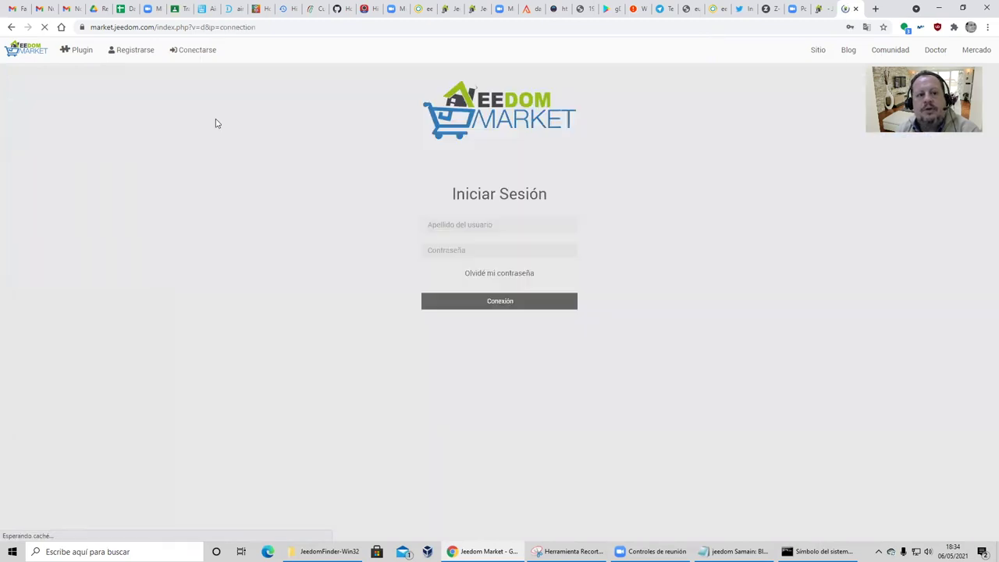
{"action": "left_click", "coordinate": [489, 301]}
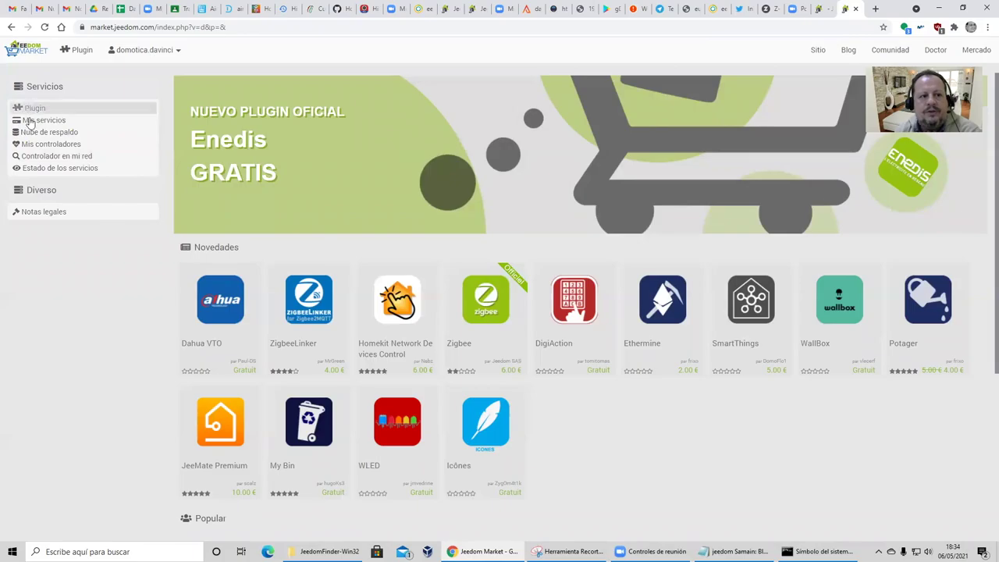
{"action": "left_click", "coordinate": [38, 146]}
{"action": "scroll", "coordinate": [677, 304], "scroll_direction": "down", "scroll_amount": 5}
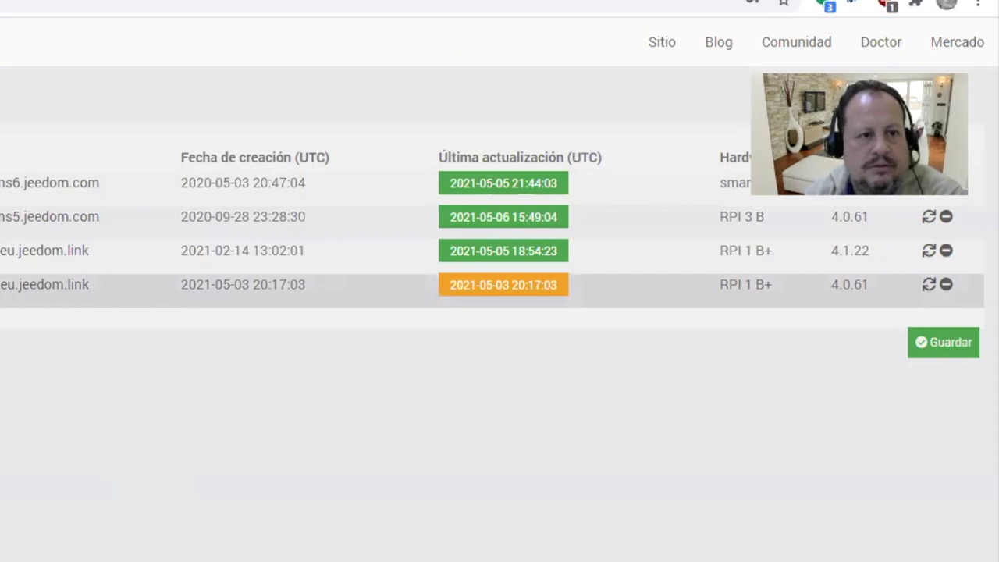
Remove the outdated 4.0.61 controller and enable access to beta plugins.
{"action": "left_click", "coordinate": [945, 284]}
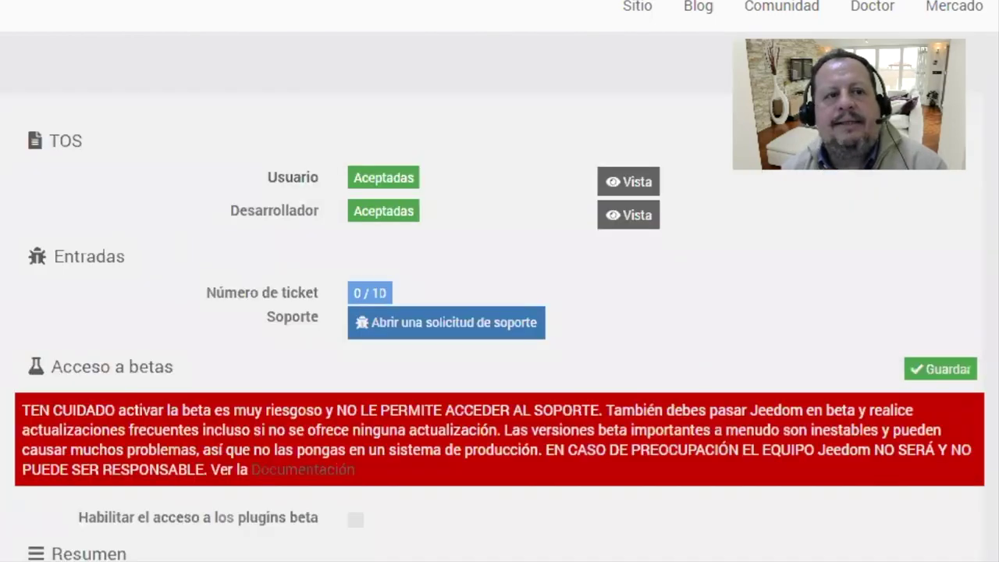
{"action": "left_click", "coordinate": [355, 518]}
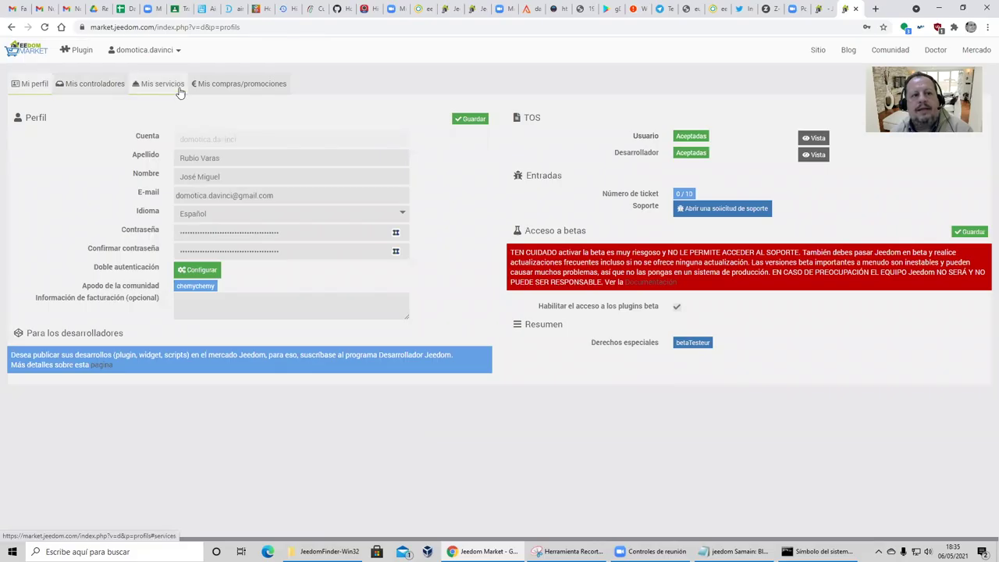
{"action": "left_click", "coordinate": [178, 88]}
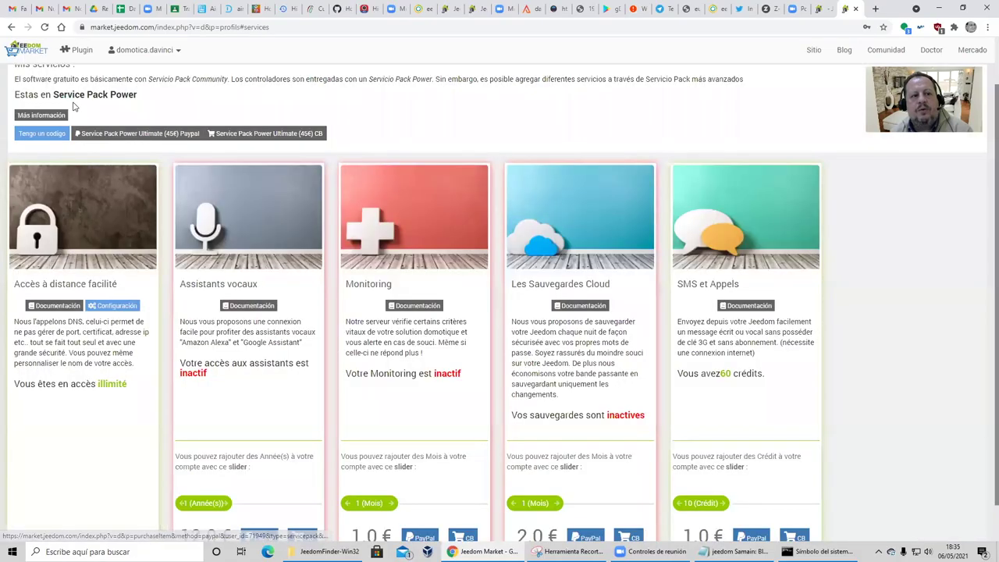
Note the Service Pack Power subscription, then return to the local Market connection form.
{"action": "left_click_drag", "start_coordinate": [53, 95], "coordinate": [169, 102]}
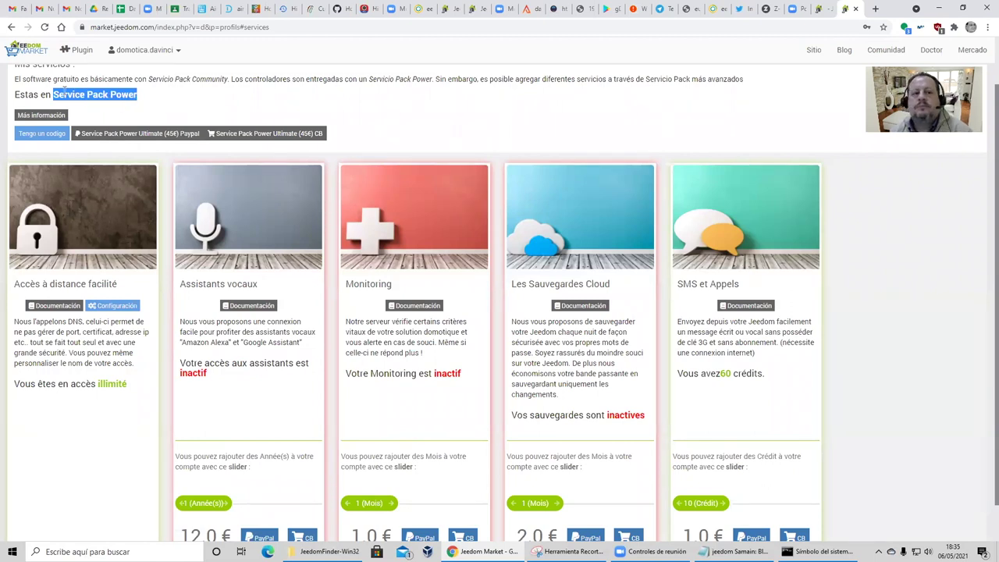
{"action": "left_click", "coordinate": [821, 10]}
{"action": "left_click", "coordinate": [380, 221]}
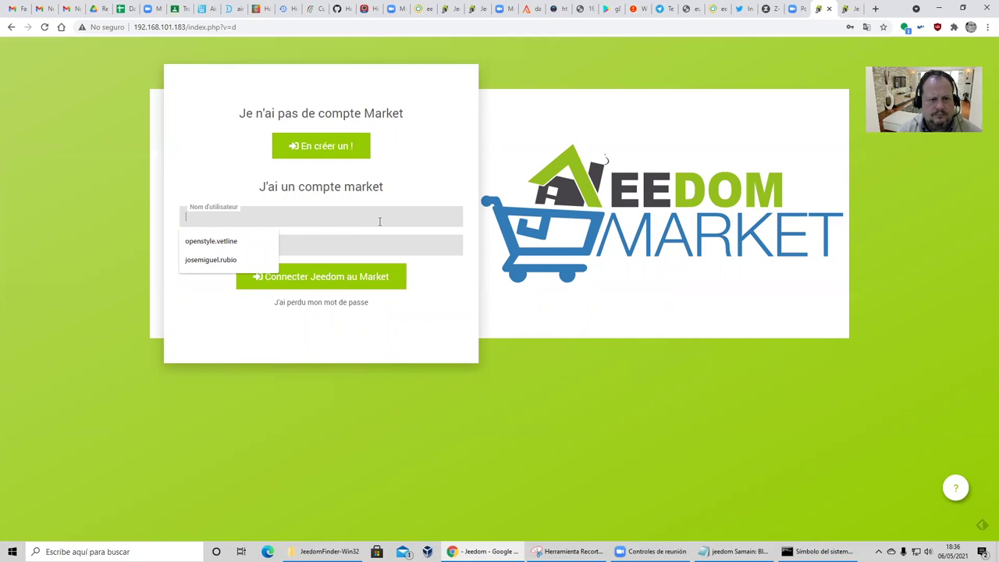
Enter the Market account username and password to connect Jeedom to the Market.
{"action": "type", "text": "domoticadav"}
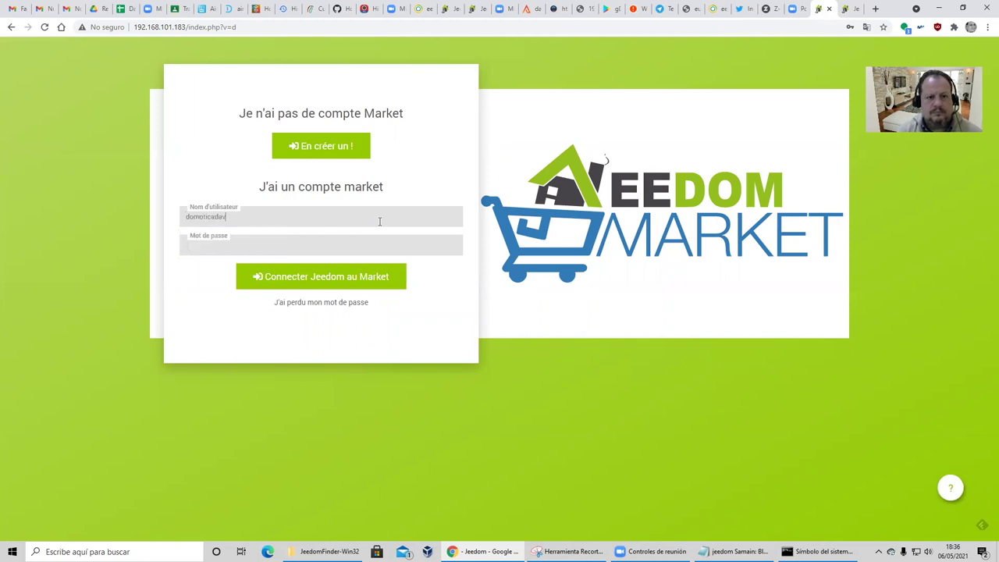
{"action": "key", "text": "BackSpace"}
{"action": "key", "text": "BackSpace"}
{"action": "key", "text": "BackSpace"}
{"action": "type", "text": ".davim"}
{"action": "type", "text": "ci"}
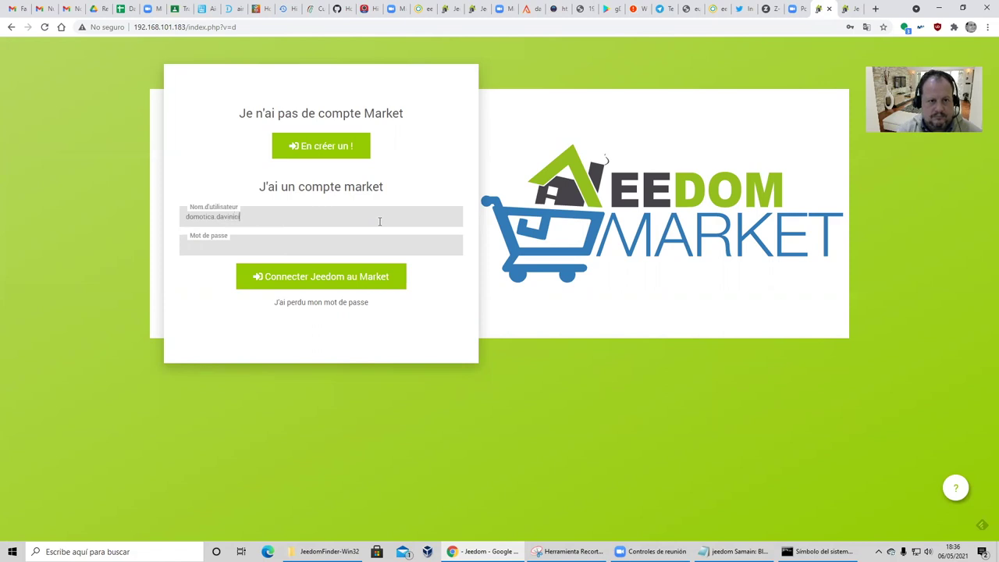
{"action": "key", "text": "Tab"}
{"action": "type", "text": "••••••"}
{"action": "key", "text": "Return"}
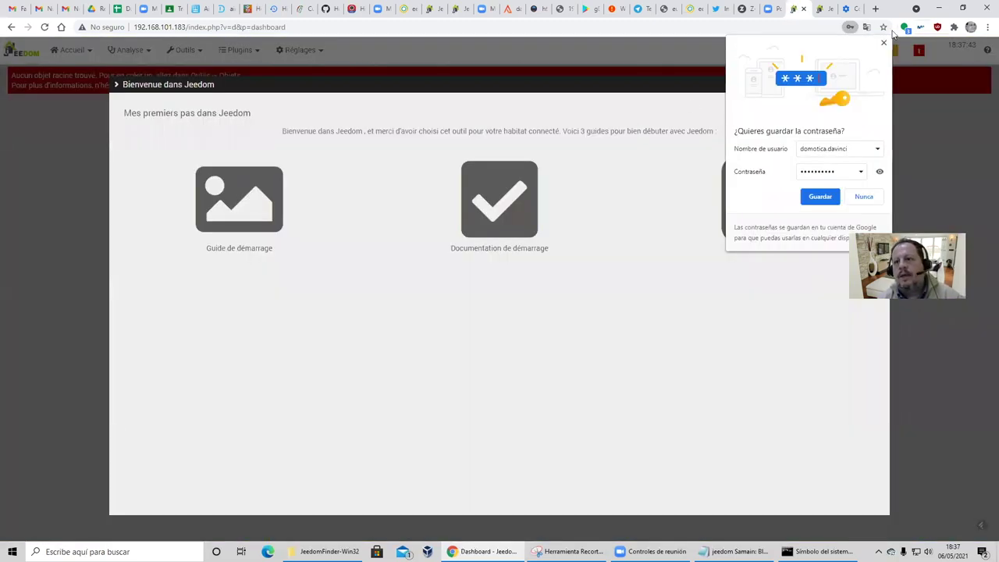
Dismiss the startup prompts, set the Langue to Spanish in Configuration, save, and return to the dashboard.
{"action": "left_click", "coordinate": [883, 43]}
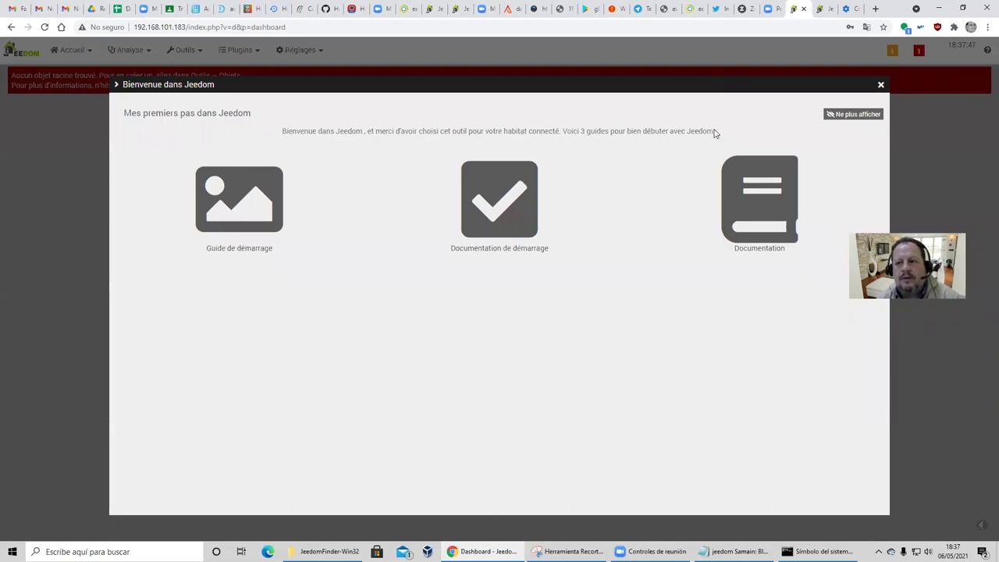
{"action": "left_click", "coordinate": [881, 86]}
{"action": "left_click", "coordinate": [987, 92]}
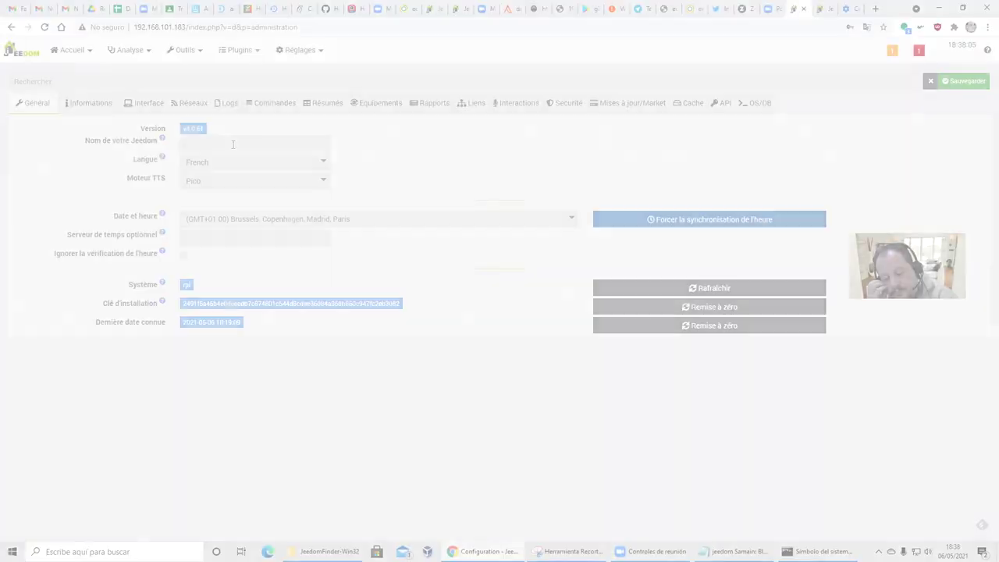
{"action": "left_click", "coordinate": [232, 144]}
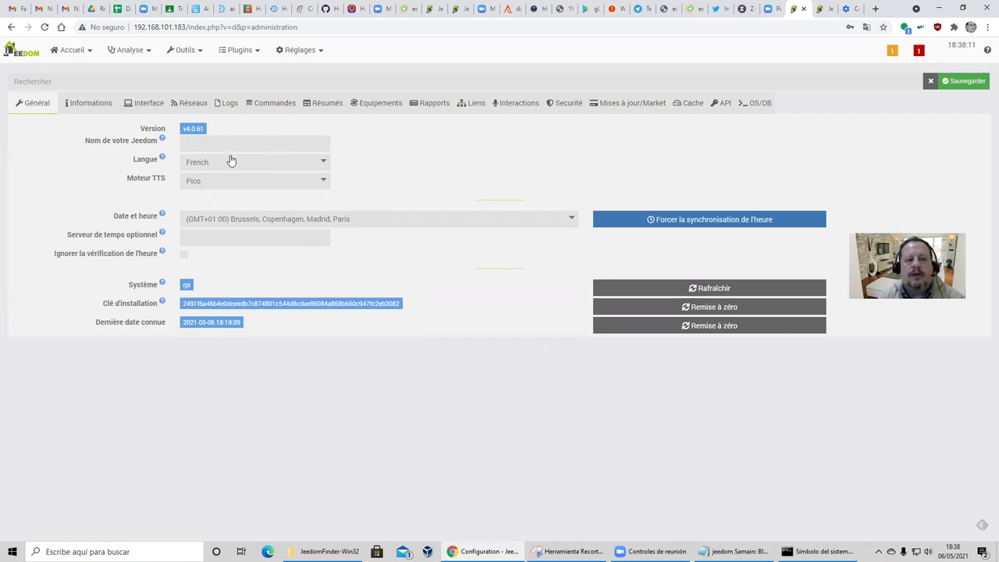
{"action": "left_click", "coordinate": [231, 163]}
{"action": "left_click", "coordinate": [231, 208]}
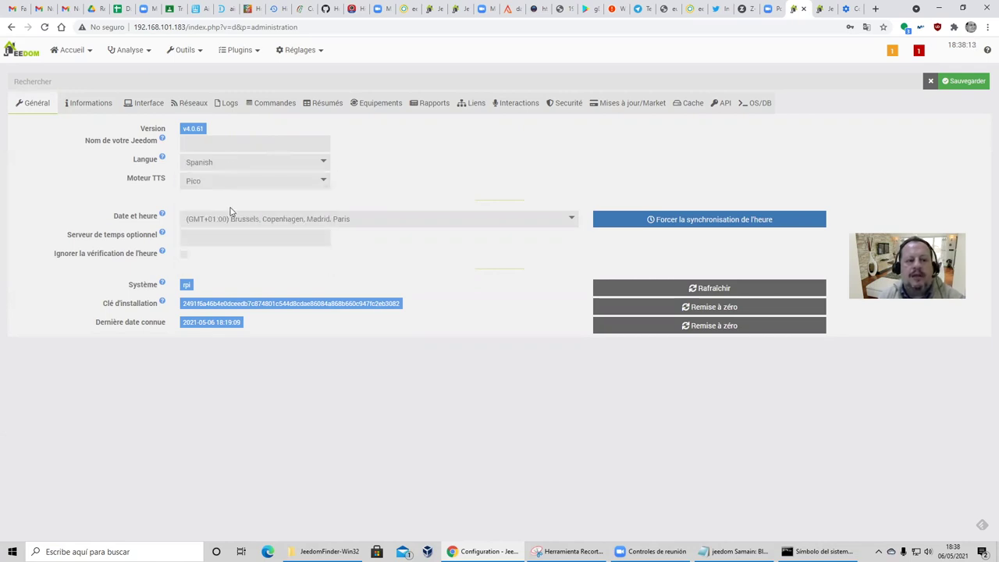
{"action": "left_click", "coordinate": [962, 83]}
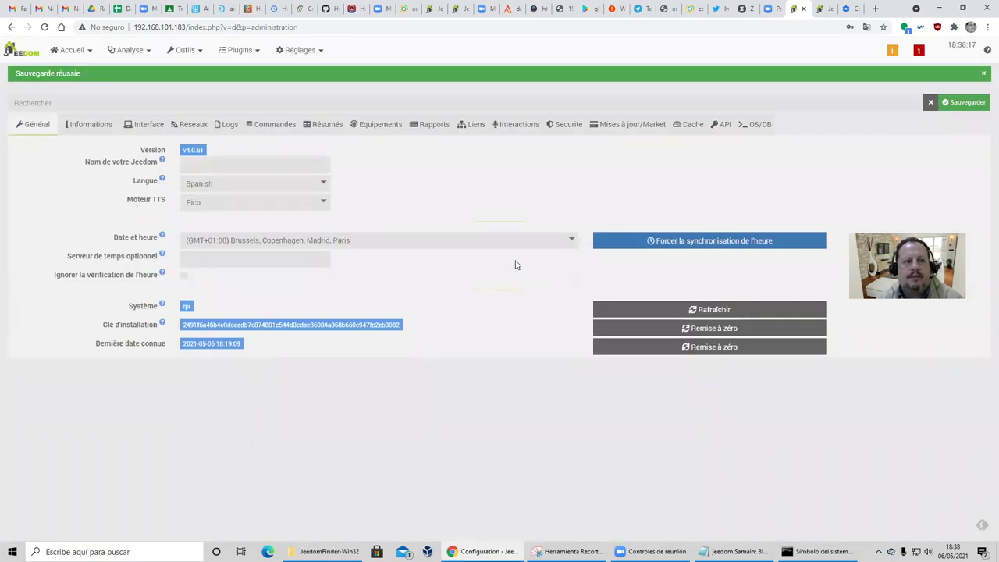
{"action": "left_click", "coordinate": [30, 53]}
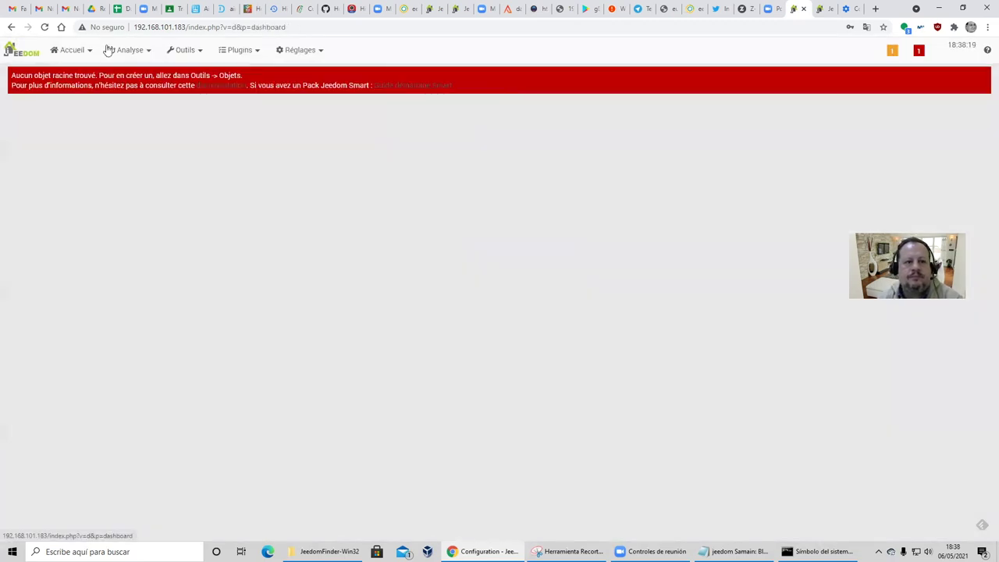
Save the system configuration and select the Nombre de su Jeedom field for the installation's name.
{"action": "mouse_move", "coordinate": [300, 50]}
{"action": "mouse_move", "coordinate": [310, 72]}
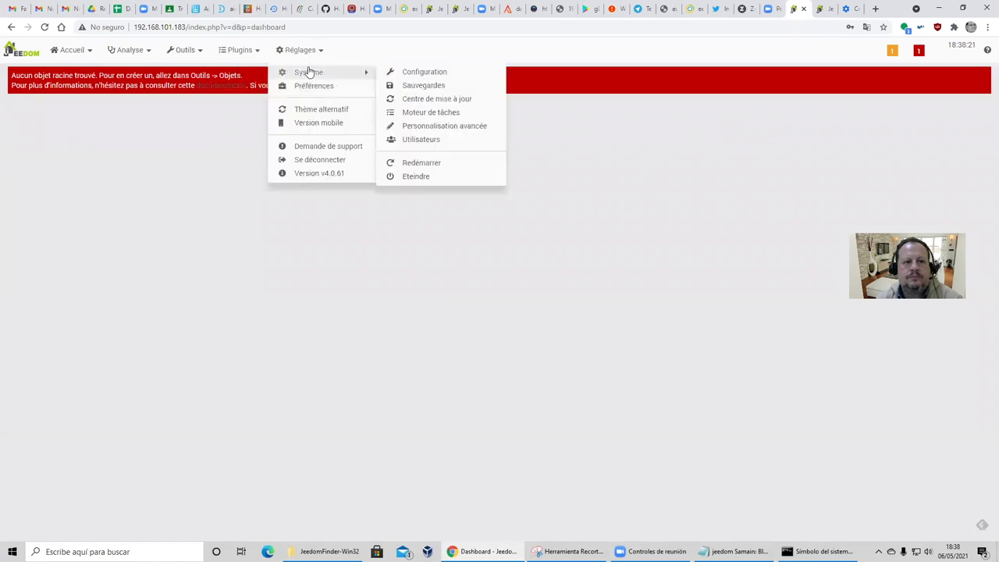
{"action": "left_click", "coordinate": [421, 72]}
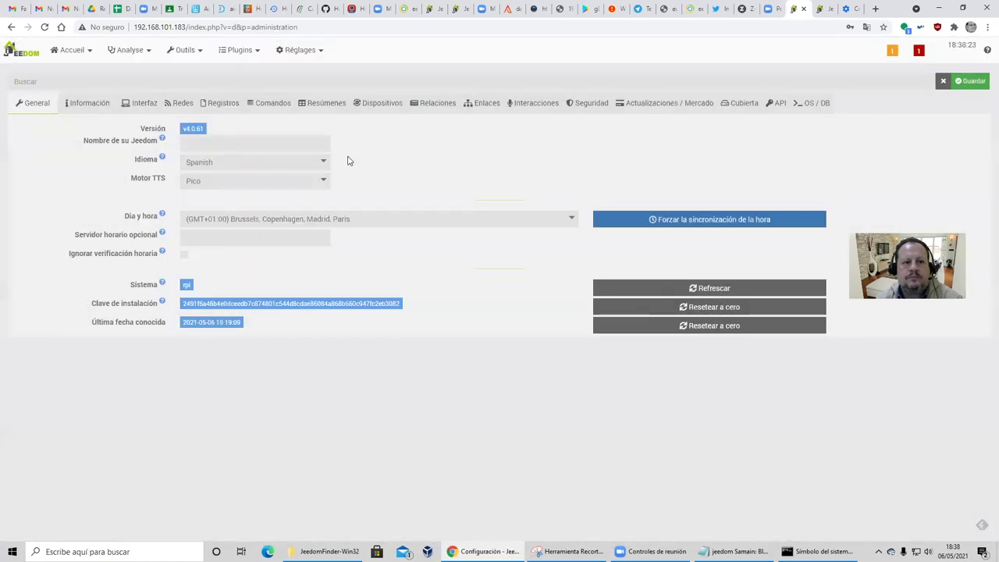
{"action": "left_click", "coordinate": [965, 82]}
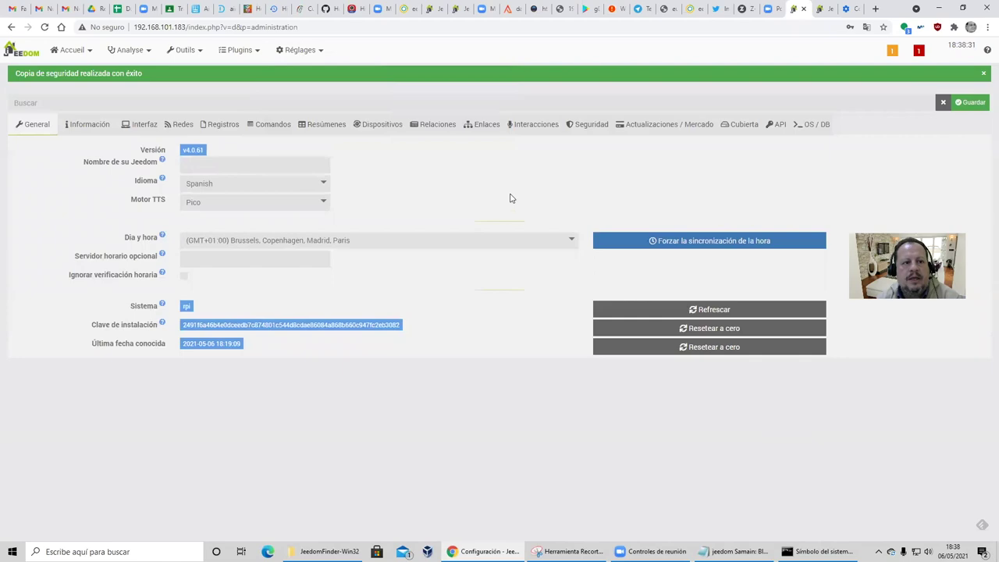
{"action": "left_click", "coordinate": [295, 167]}
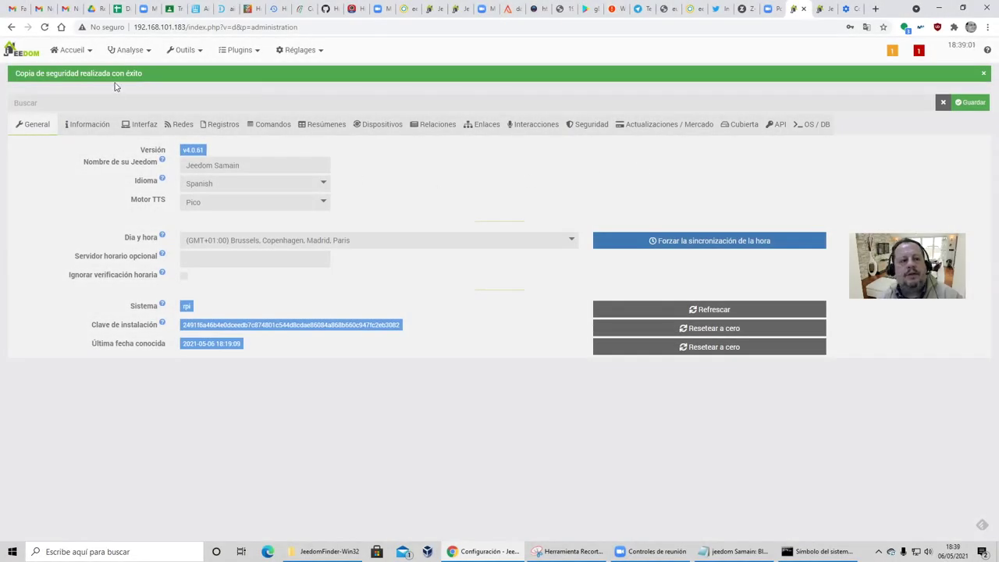
Run the Market connection test under Actualizaciones / Mercado, then log in on the Jeedom Market tab.
{"action": "mouse_move", "coordinate": [299, 50]}
{"action": "mouse_move", "coordinate": [302, 76]}
{"action": "left_click", "coordinate": [408, 72]}
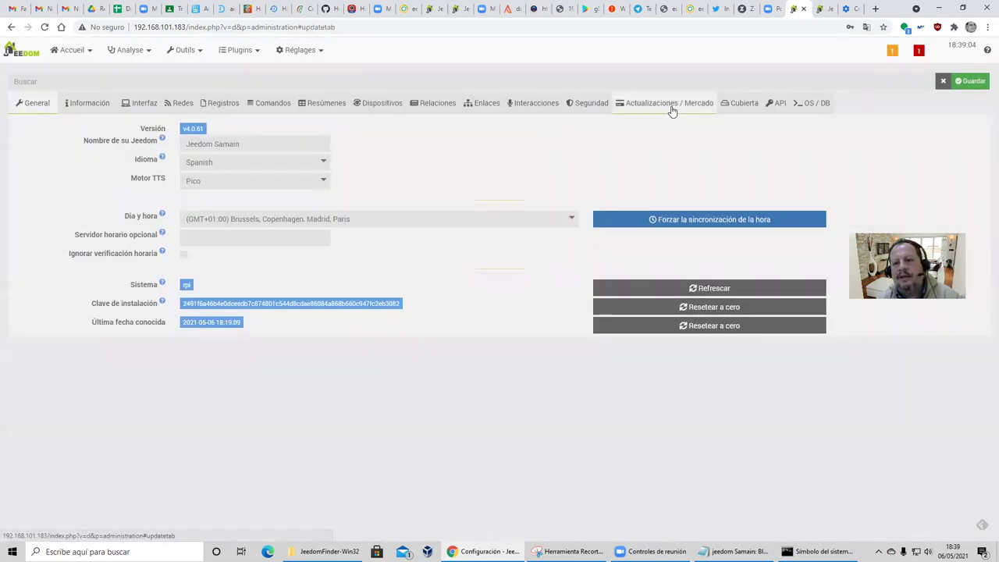
{"action": "left_click", "coordinate": [669, 103]}
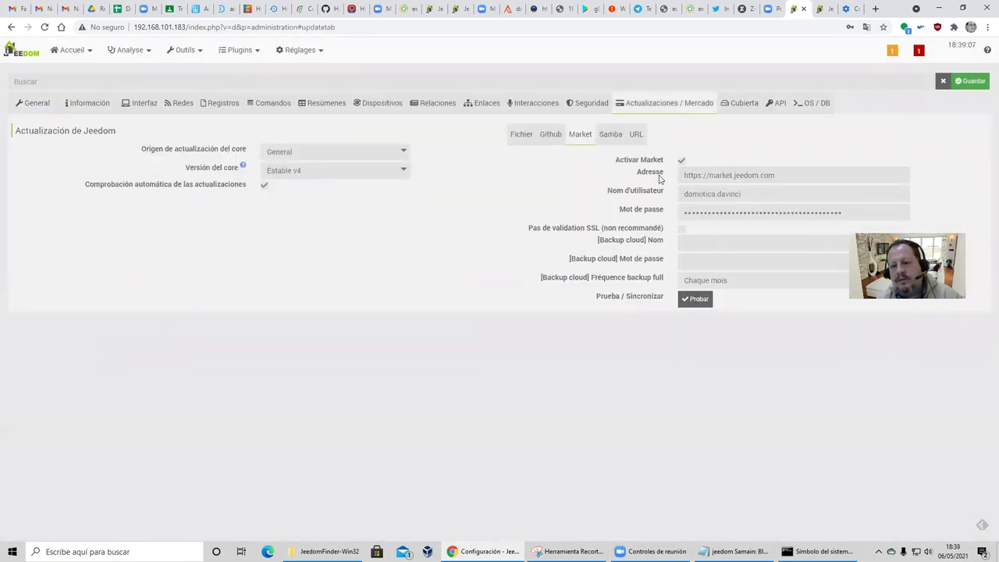
{"action": "left_click", "coordinate": [711, 304]}
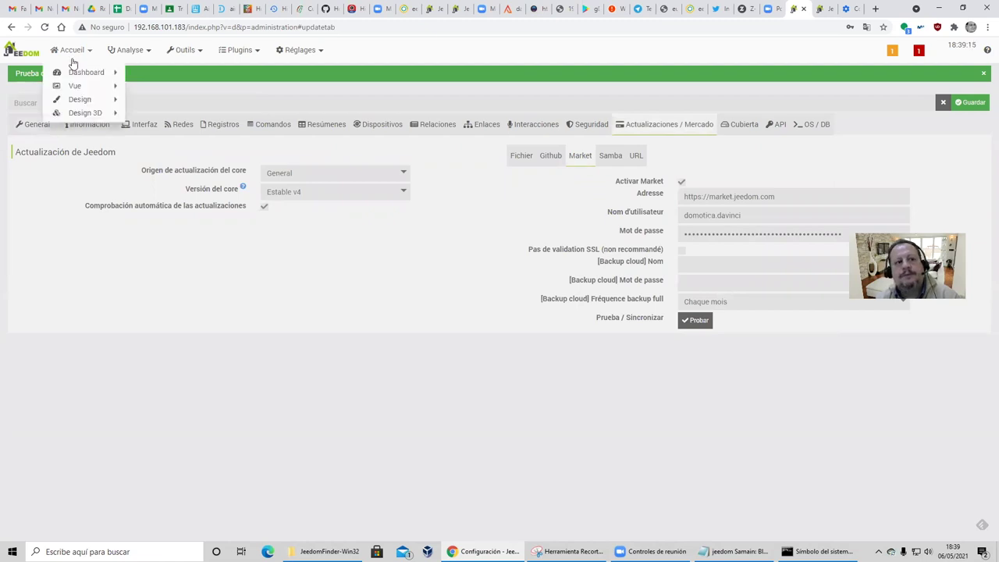
{"action": "left_click", "coordinate": [819, 11]}
{"action": "left_click", "coordinate": [566, 302]}
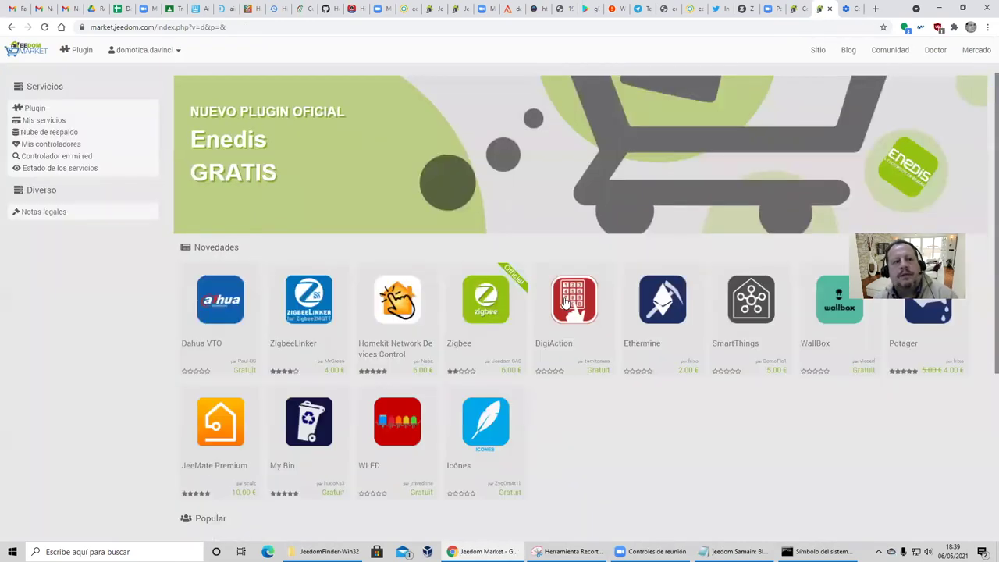
List the Market account's controllers under Mis controladores and select the new rpi controller's host name.
{"action": "left_click", "coordinate": [51, 144]}
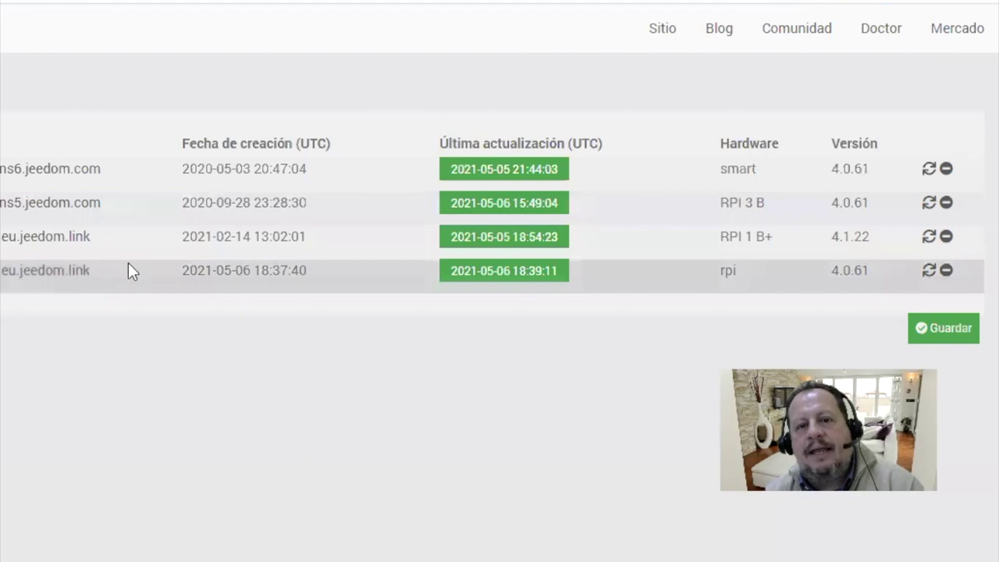
{"action": "left_click_drag", "start_coordinate": [110, 273], "coordinate": [1, 272]}
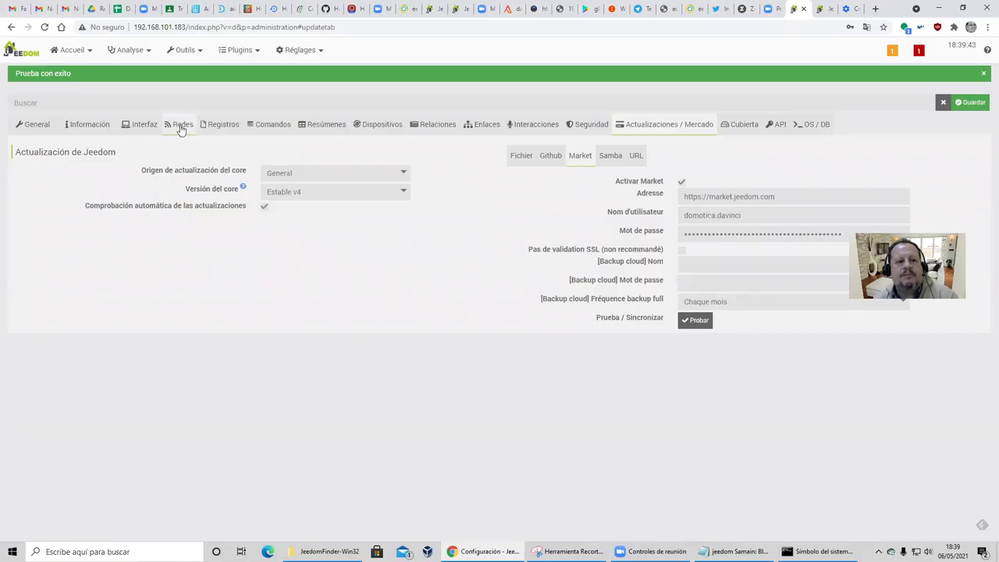
Tick Usar DNS Jeedom in the Redes settings and try to (re)start the DNS.
{"action": "left_click", "coordinate": [179, 124]}
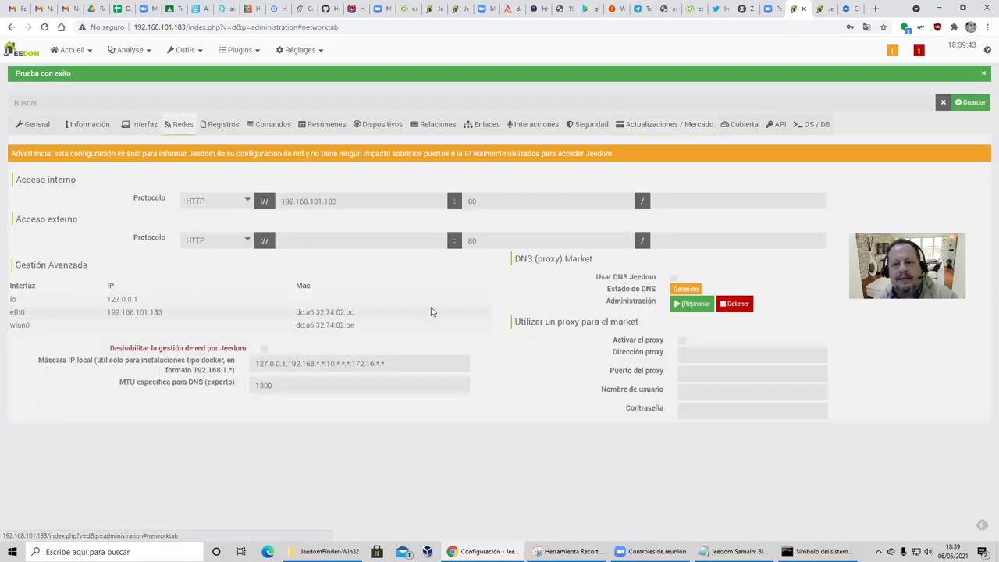
{"action": "left_click", "coordinate": [674, 278]}
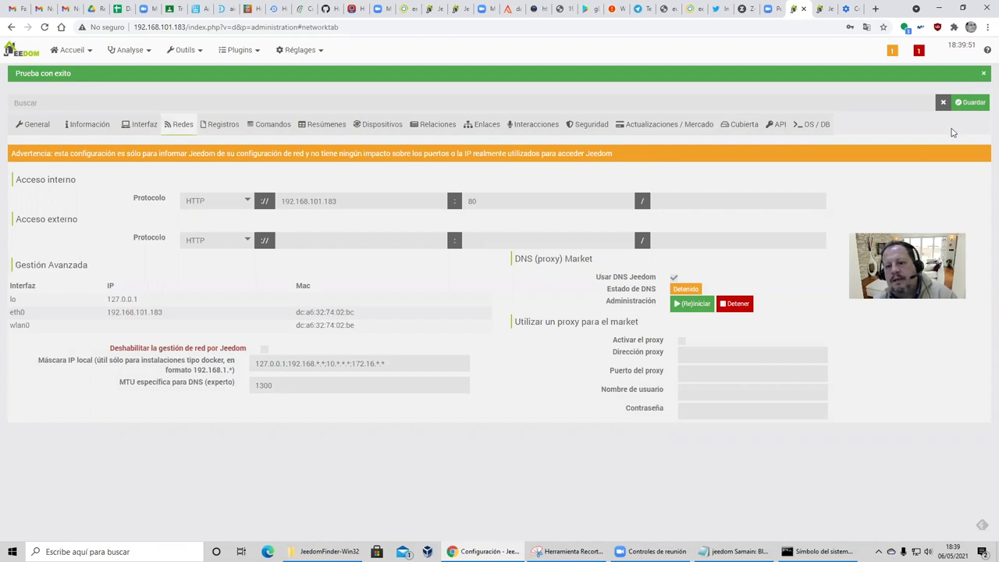
{"action": "left_click", "coordinate": [689, 304]}
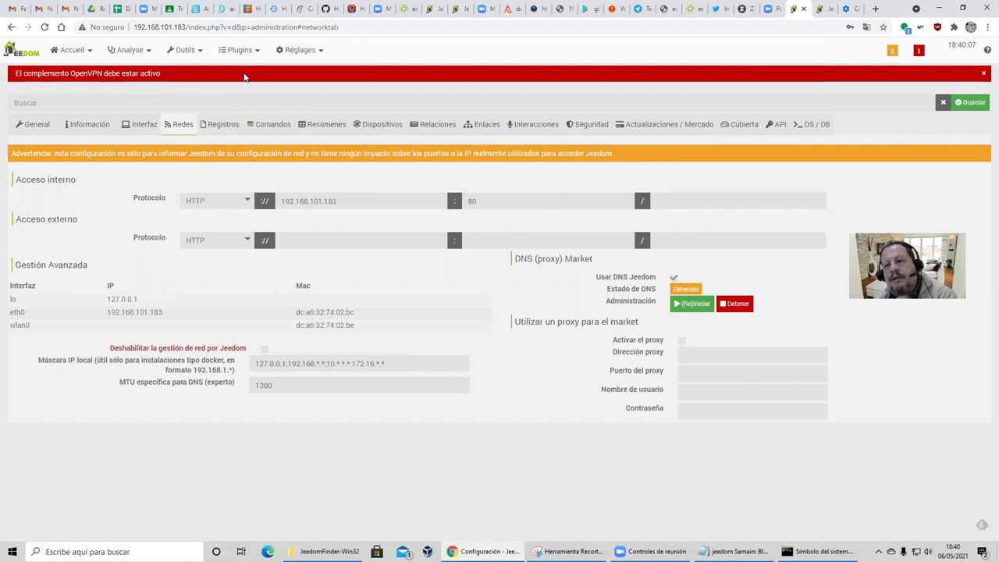
In the Market profile's Mis servicios, save the controllers' DNS server settings and close that window.
{"action": "left_click", "coordinate": [822, 10]}
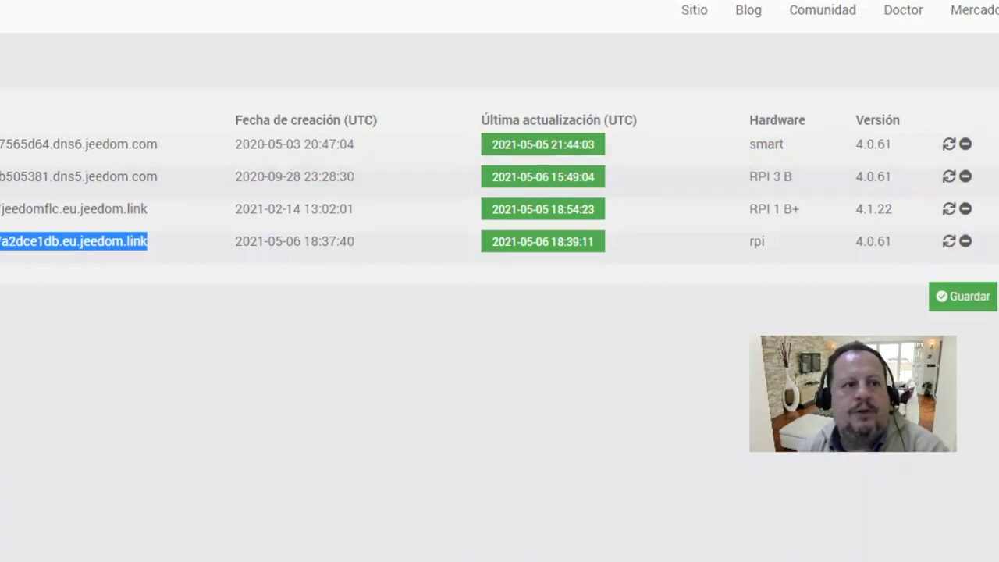
{"action": "left_click", "coordinate": [446, 49]}
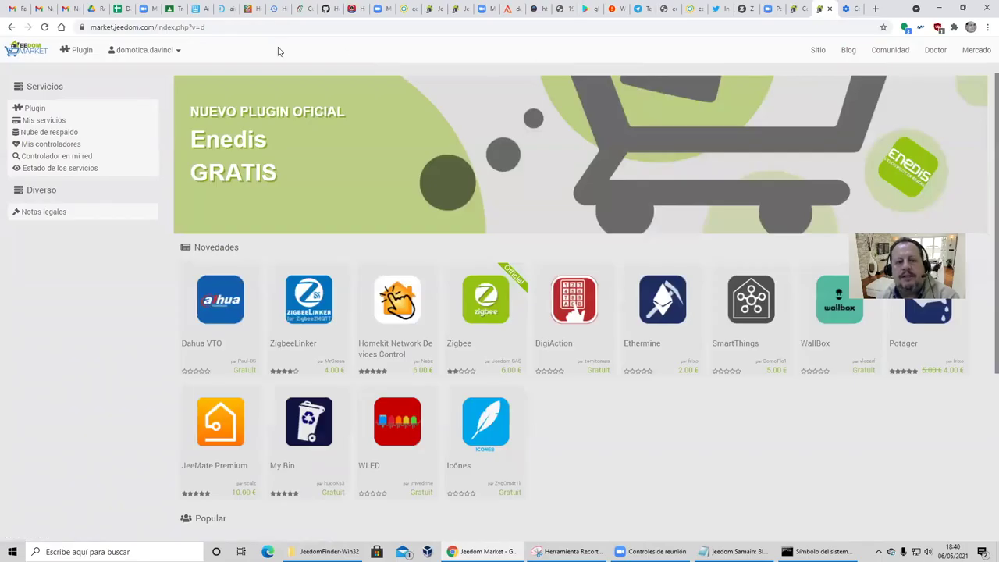
{"action": "left_click", "coordinate": [149, 52]}
{"action": "left_click", "coordinate": [146, 74]}
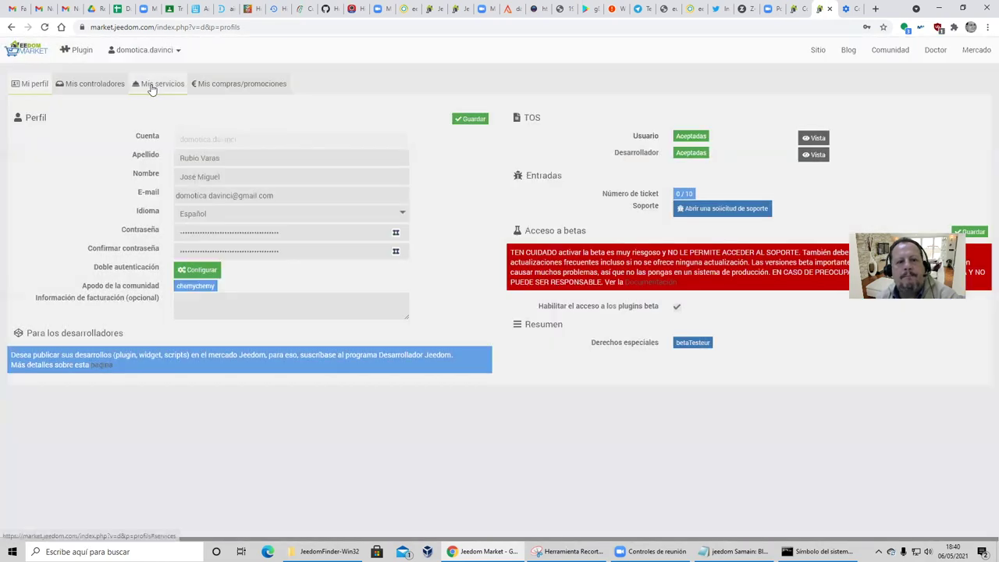
{"action": "left_click", "coordinate": [152, 86]}
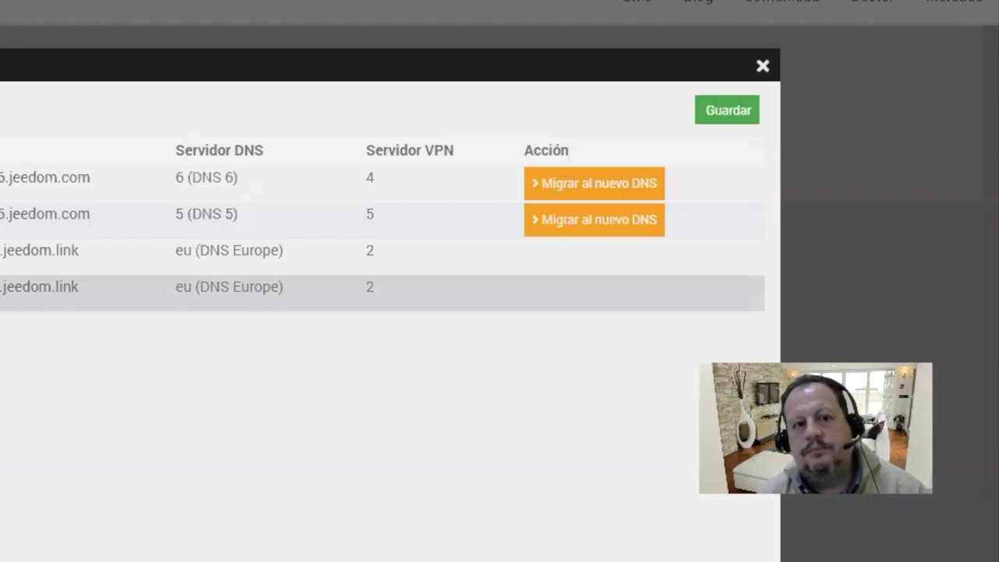
{"action": "left_click", "coordinate": [734, 110]}
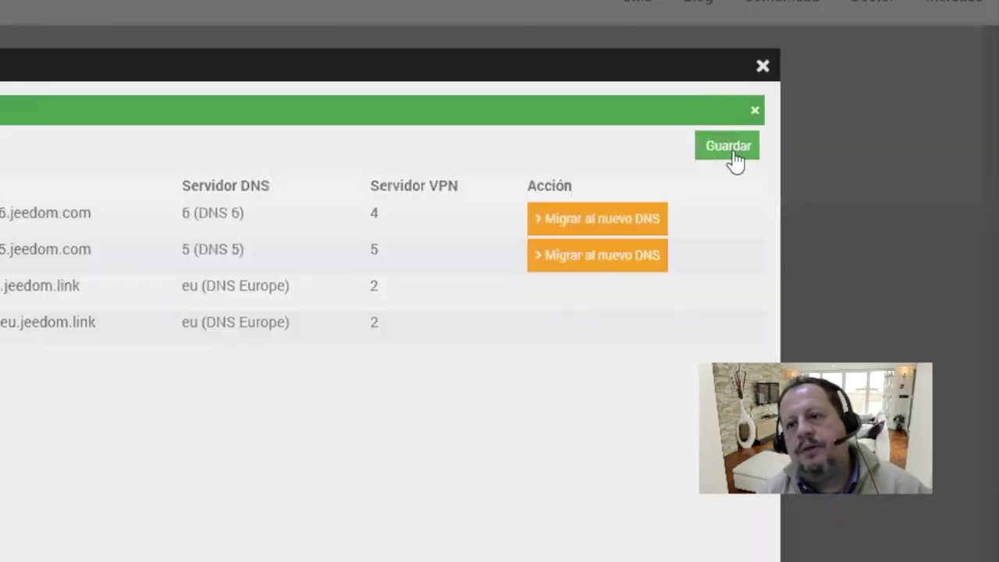
{"action": "left_click", "coordinate": [763, 67]}
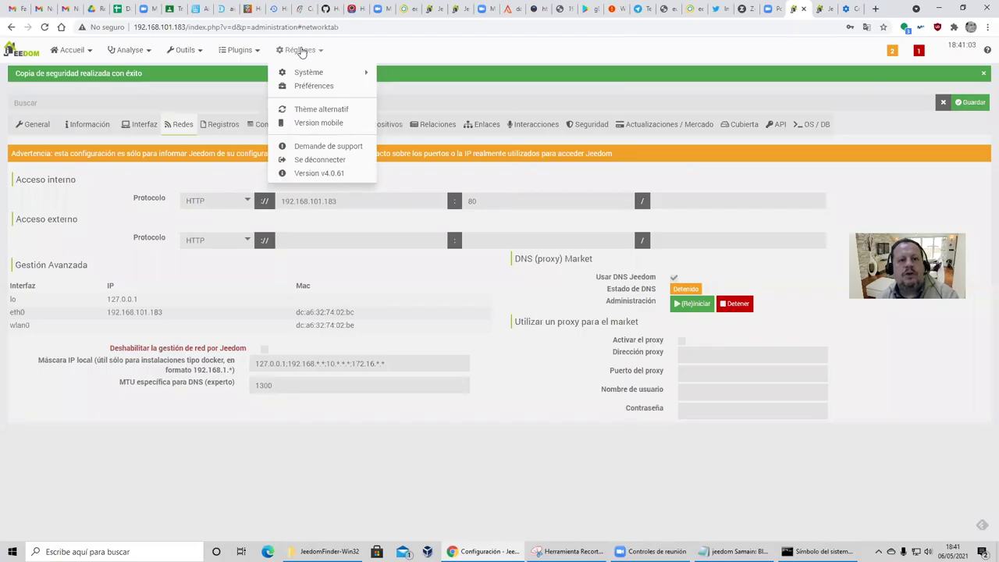
Add a new user in user management and give it the Administrador profile.
{"action": "mouse_move", "coordinate": [309, 72]}
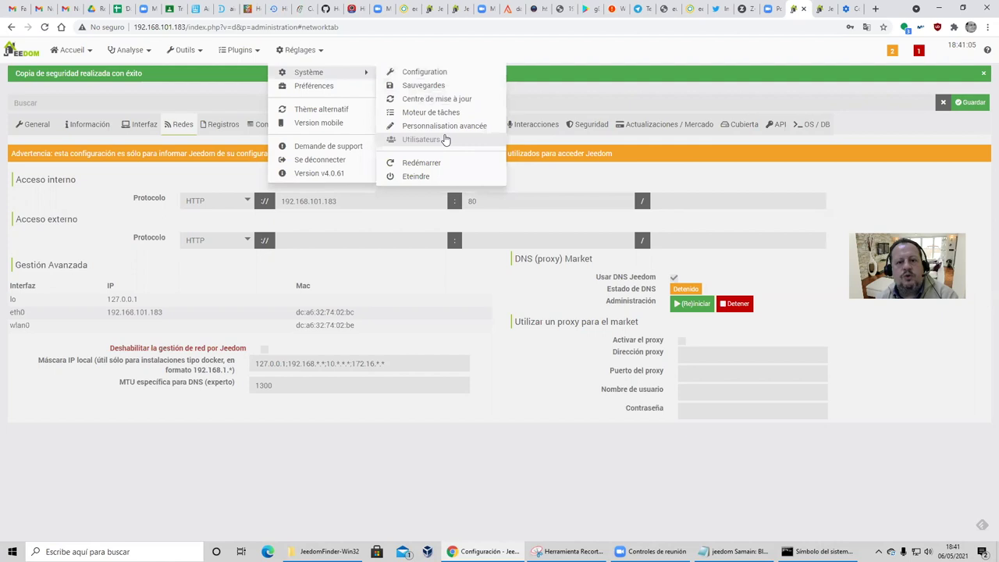
{"action": "left_click", "coordinate": [444, 139]}
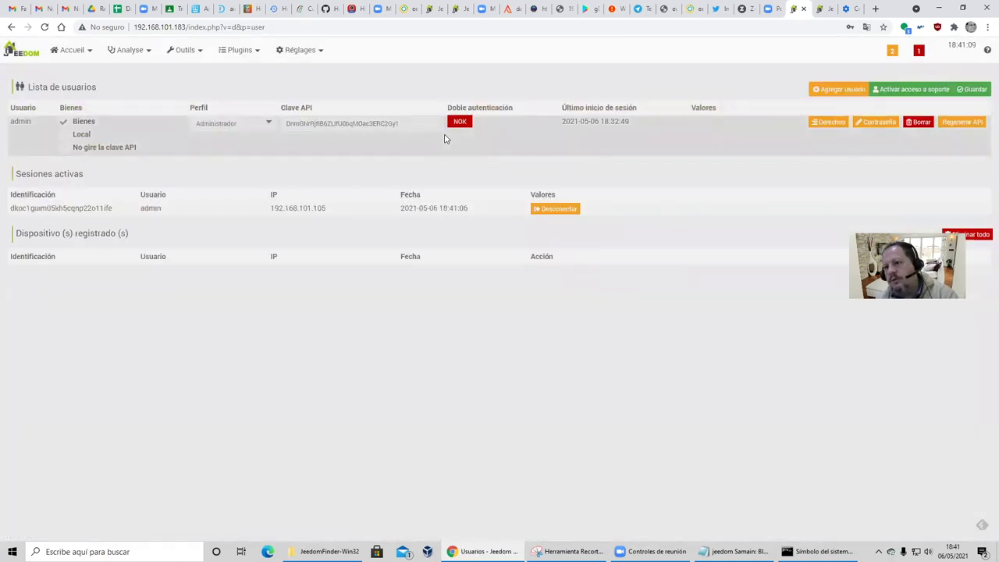
{"action": "left_click", "coordinate": [837, 89]}
{"action": "left_click", "coordinate": [516, 114]}
{"action": "left_click", "coordinate": [362, 192]}
{"action": "left_click", "coordinate": [629, 172]}
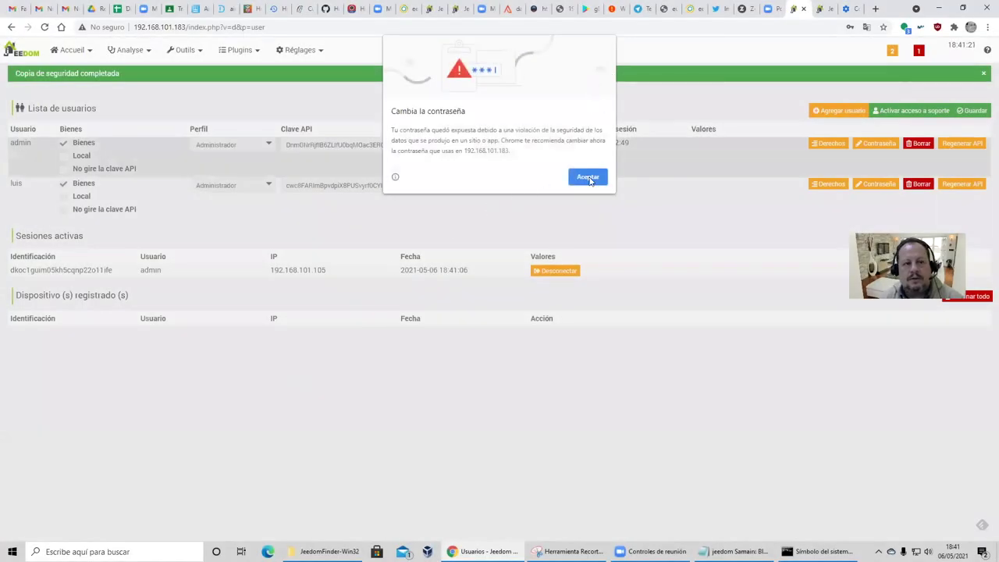
{"action": "left_click", "coordinate": [590, 178]}
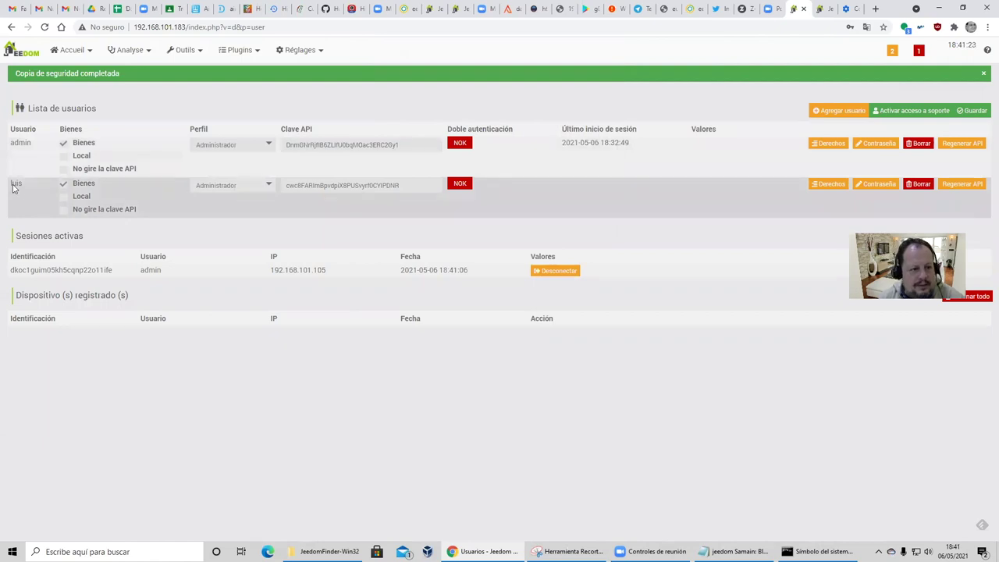
{"action": "left_click", "coordinate": [225, 192]}
{"action": "left_click", "coordinate": [225, 194]}
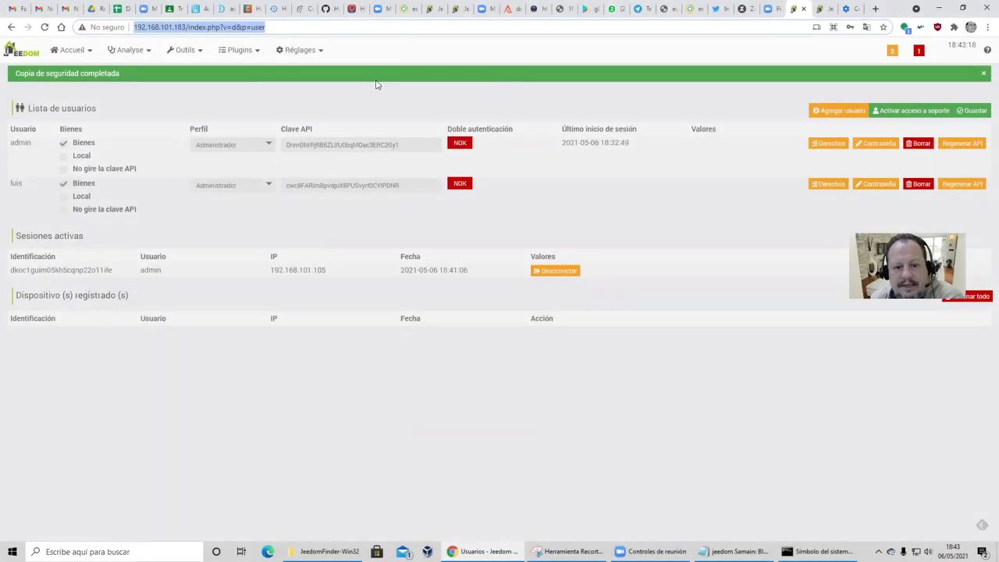
Check the Redes configuration, then show pending updates with the core flagged from 4.0.61 to 4.1.22.
{"action": "left_click", "coordinate": [121, 53]}
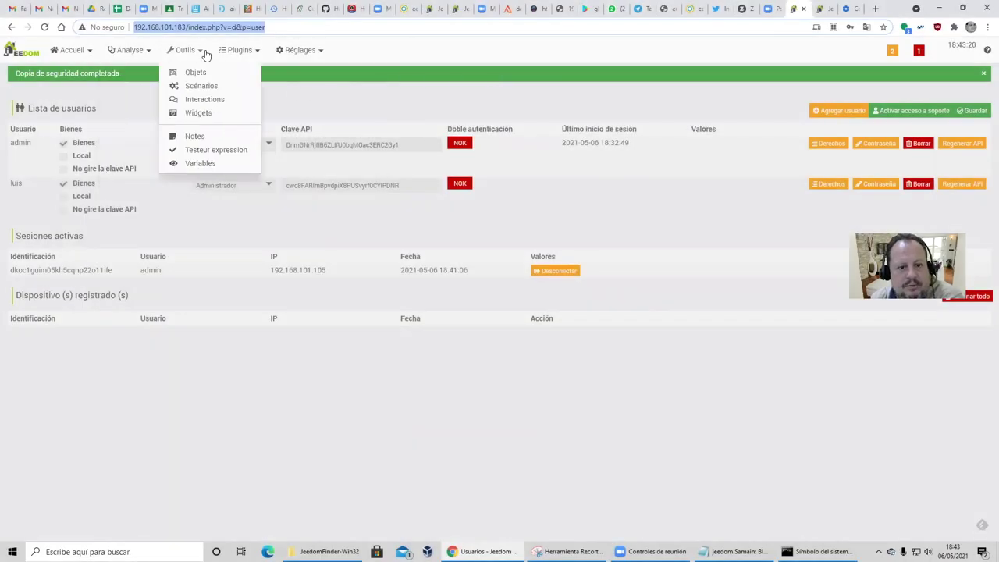
{"action": "left_click", "coordinate": [323, 103]}
{"action": "mouse_move", "coordinate": [288, 51]}
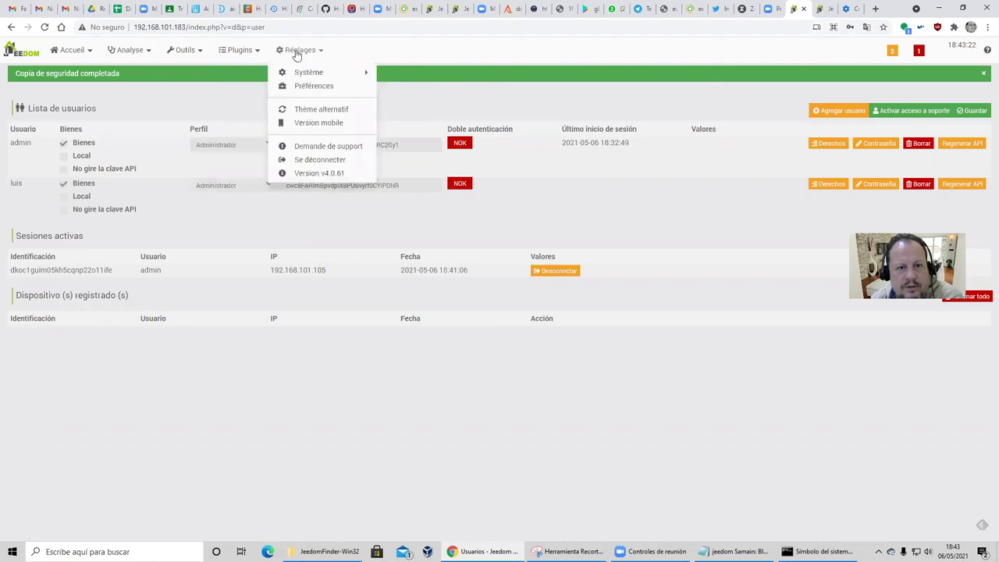
{"action": "mouse_move", "coordinate": [292, 71]}
{"action": "left_click", "coordinate": [422, 72]}
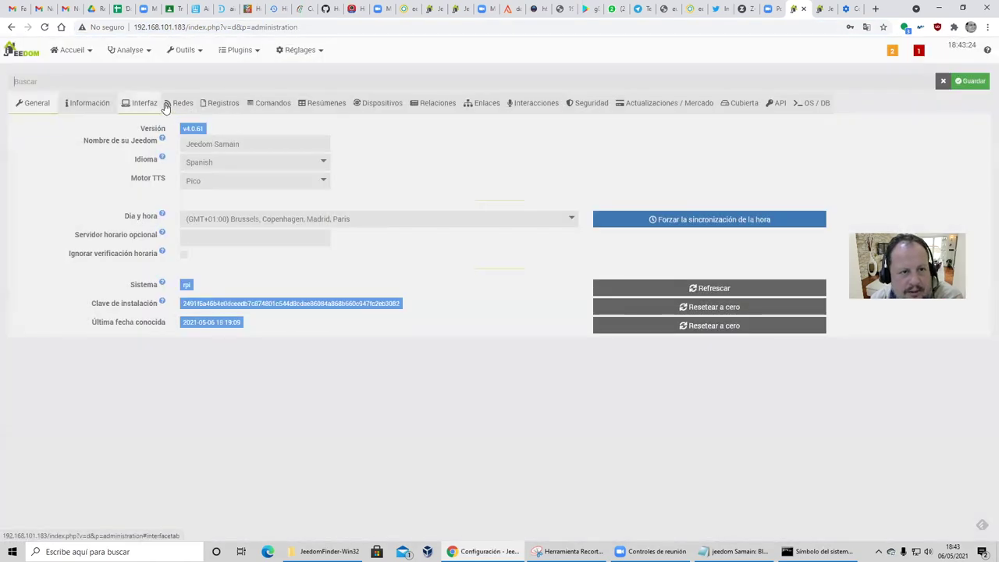
{"action": "left_click", "coordinate": [172, 103]}
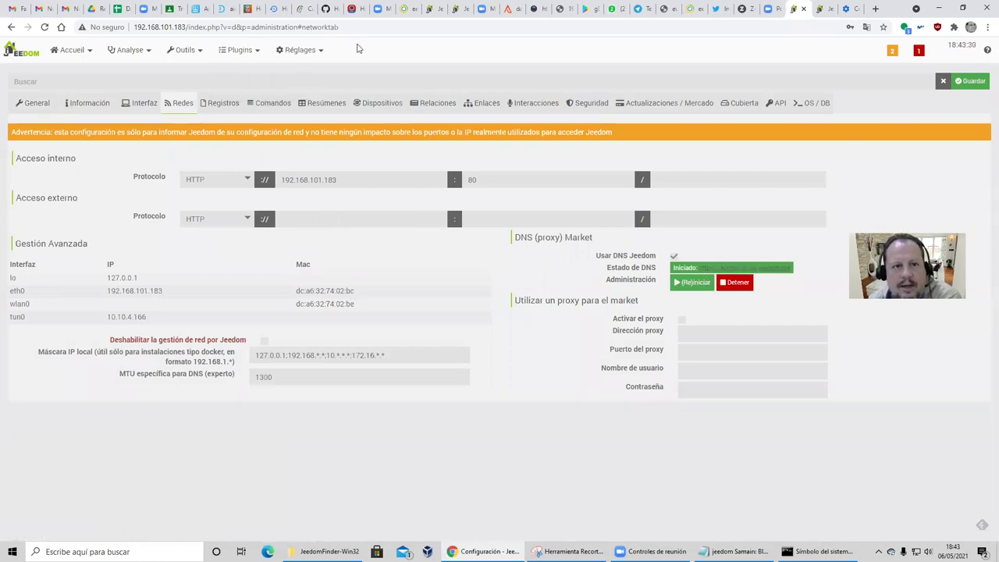
{"action": "left_click", "coordinate": [918, 50]}
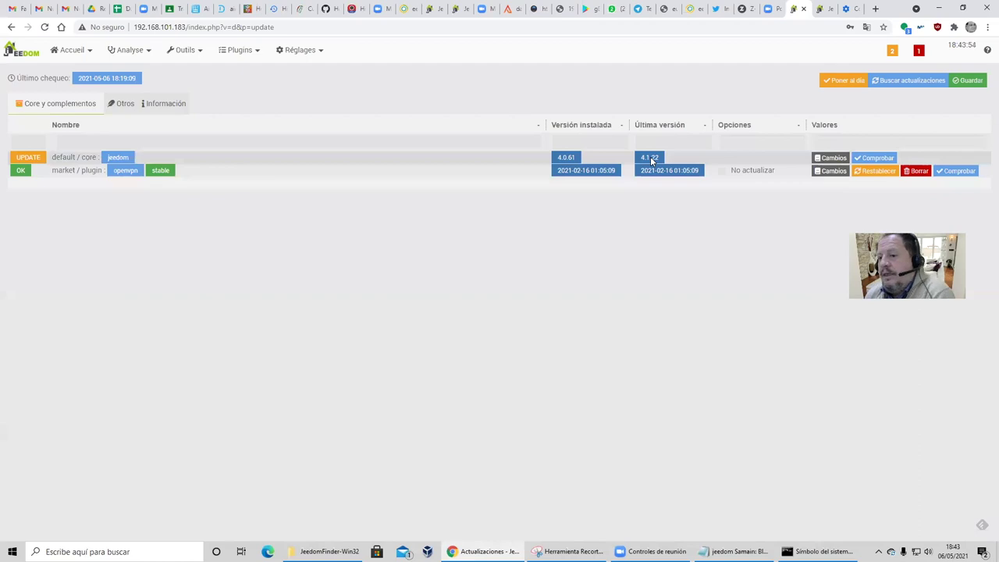
Update the Jeedom core to 4.1.22 using the default Poner al día options.
{"action": "left_click", "coordinate": [843, 80]}
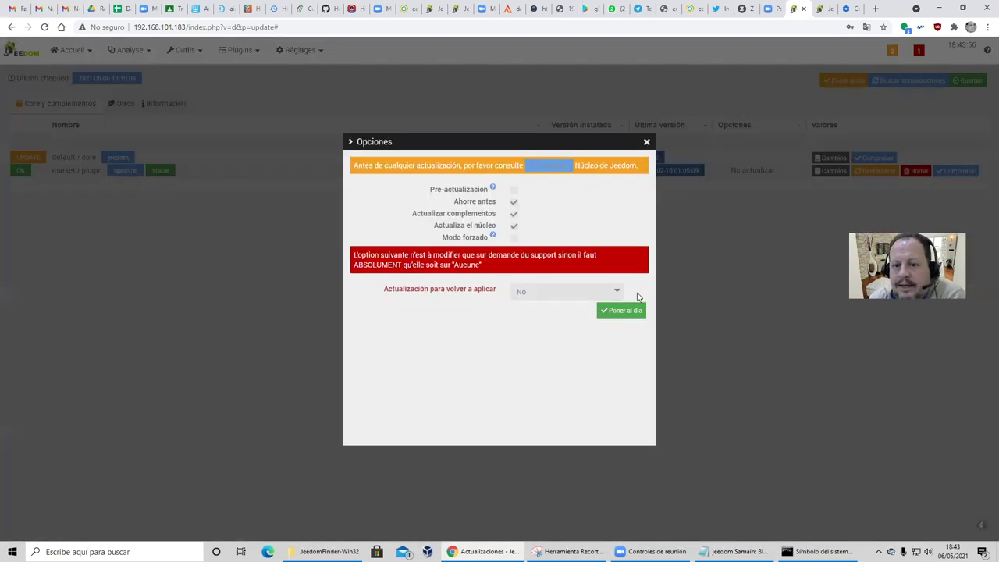
{"action": "left_click", "coordinate": [622, 312]}
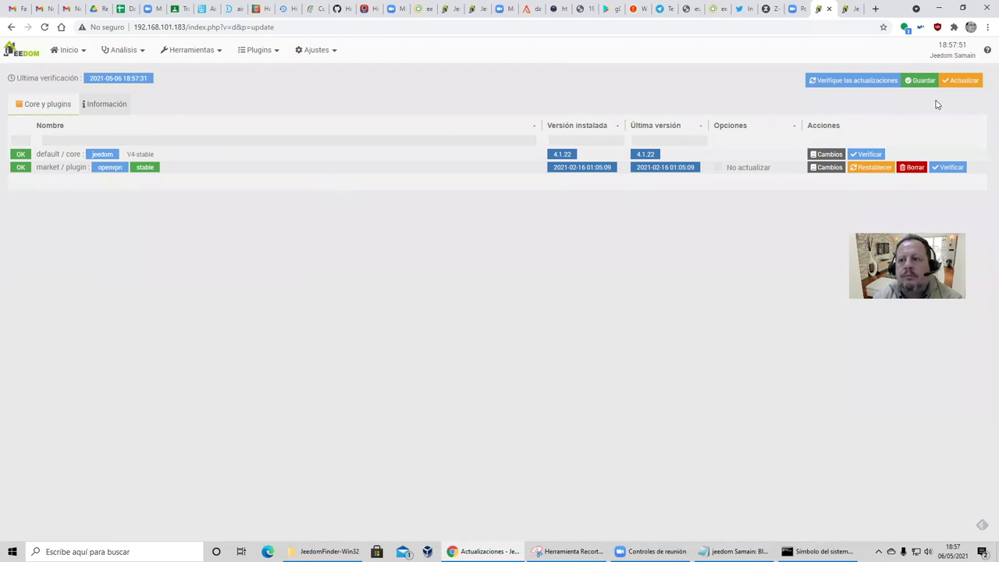
Recheck for updates, then open Gestión de plugins, where Openvpn is the only plugin.
{"action": "left_click", "coordinate": [844, 81]}
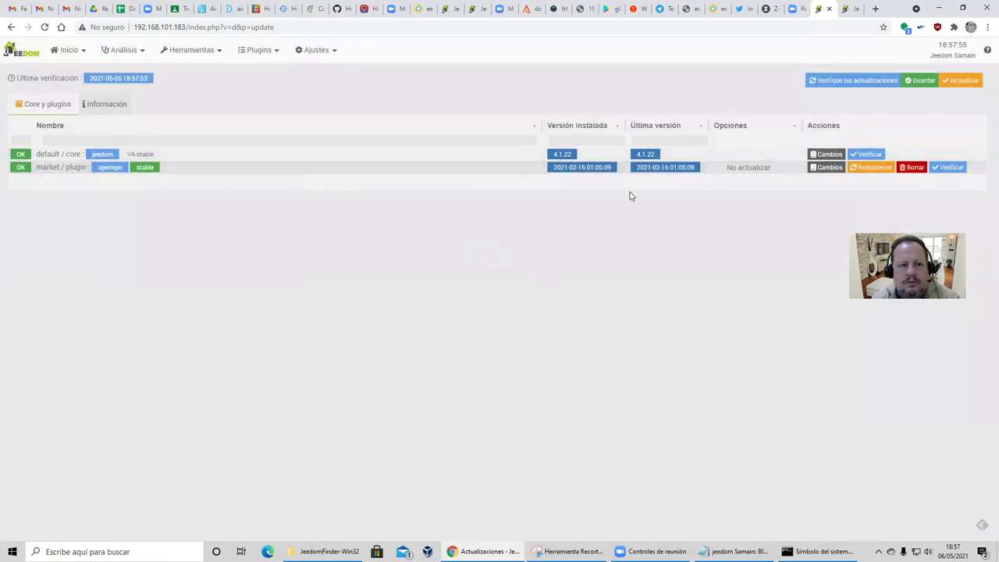
{"action": "left_click", "coordinate": [261, 53]}
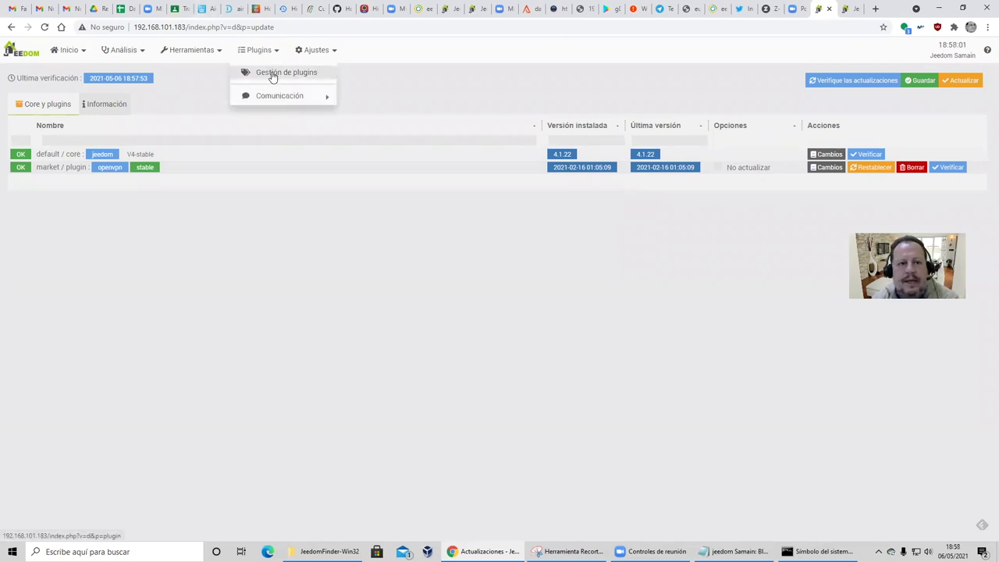
{"action": "left_click", "coordinate": [272, 76]}
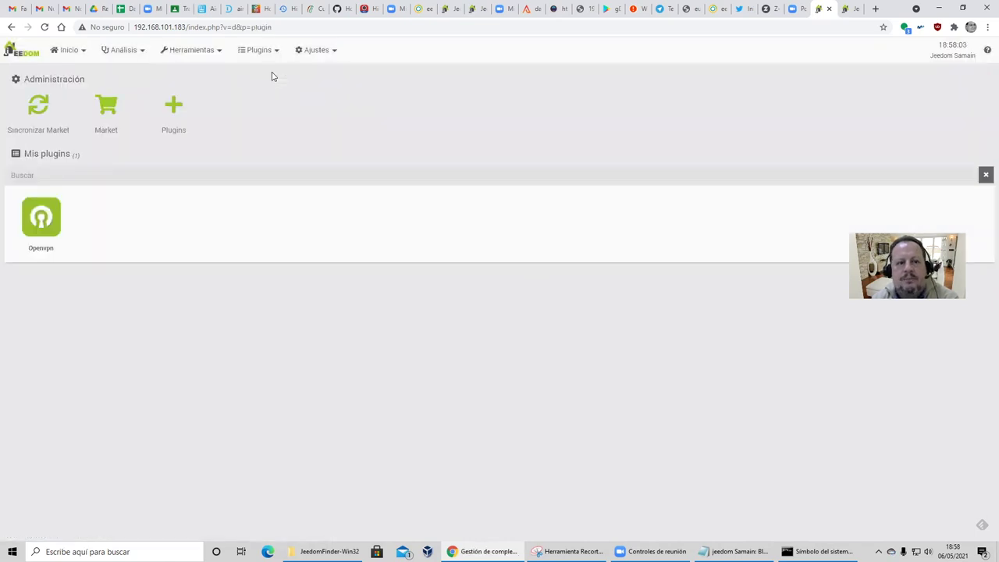
Search the Market for knx, install the stable EIB - KNX plugin, and open its configuration.
{"action": "left_click", "coordinate": [106, 109]}
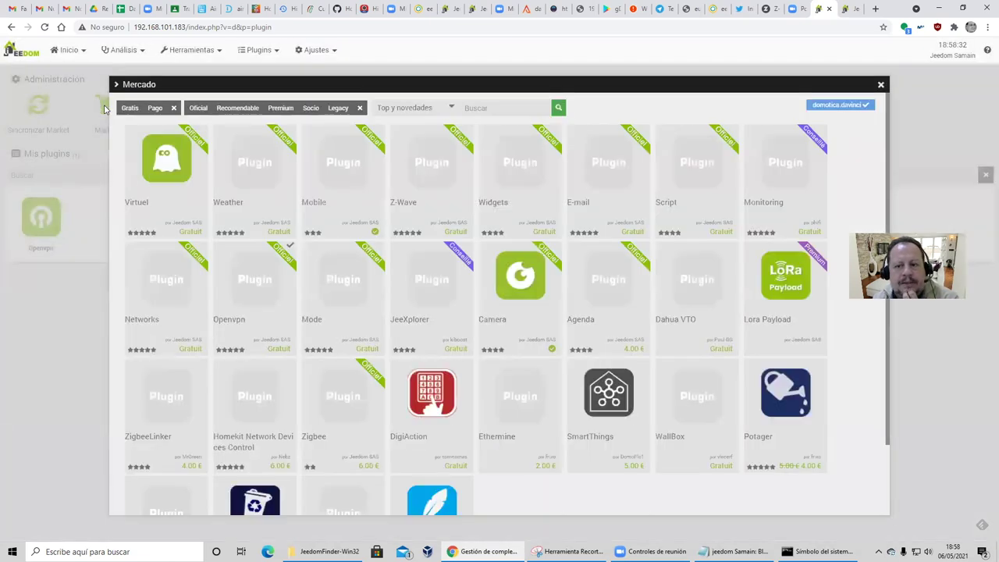
{"action": "left_click", "coordinate": [487, 109]}
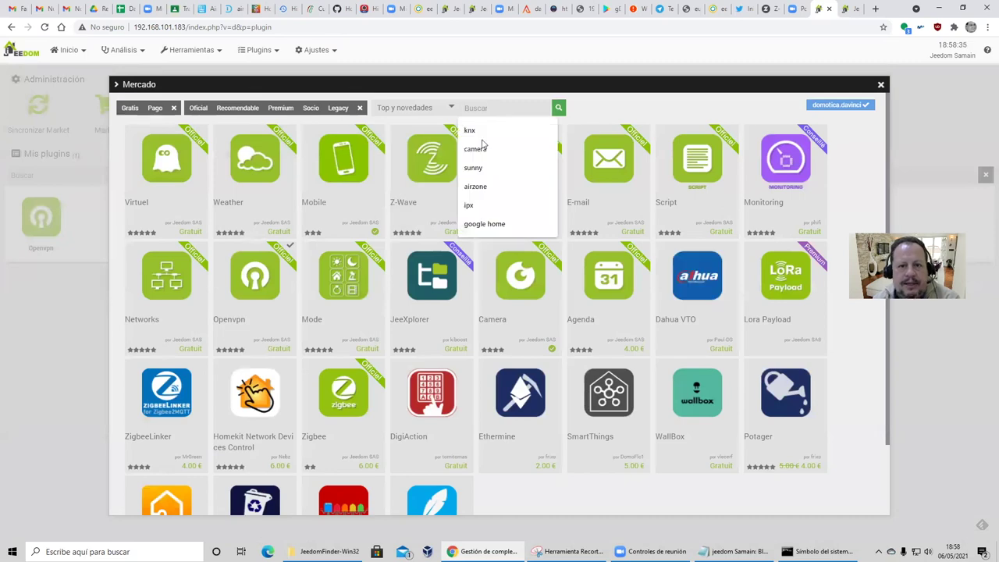
{"action": "left_click", "coordinate": [485, 136]}
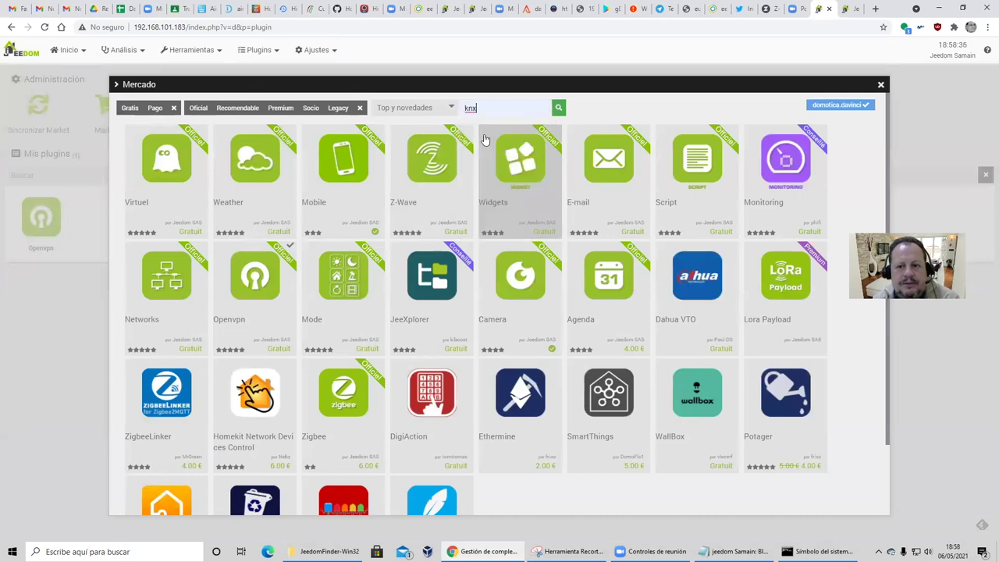
{"action": "left_click", "coordinate": [562, 109]}
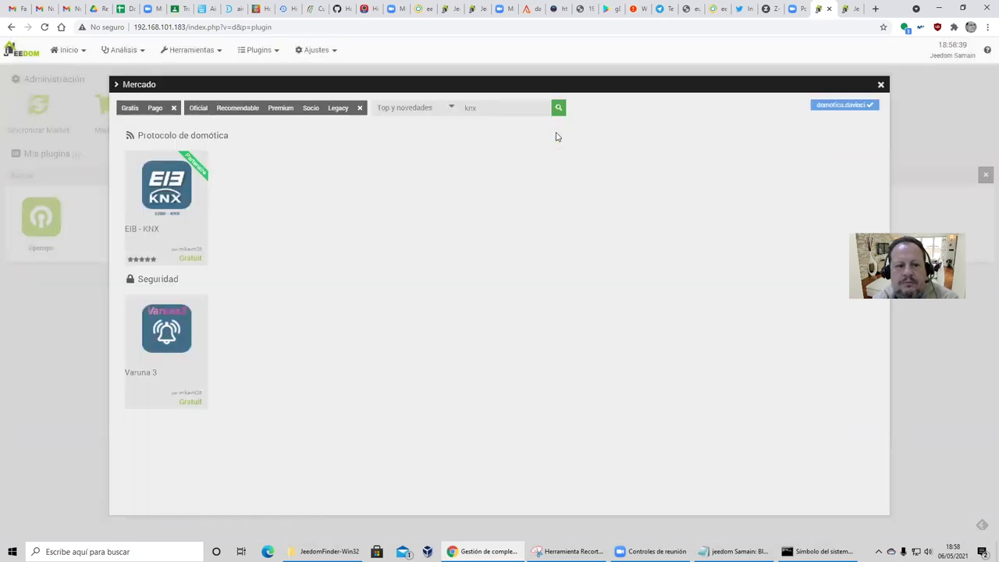
{"action": "left_click", "coordinate": [181, 199]}
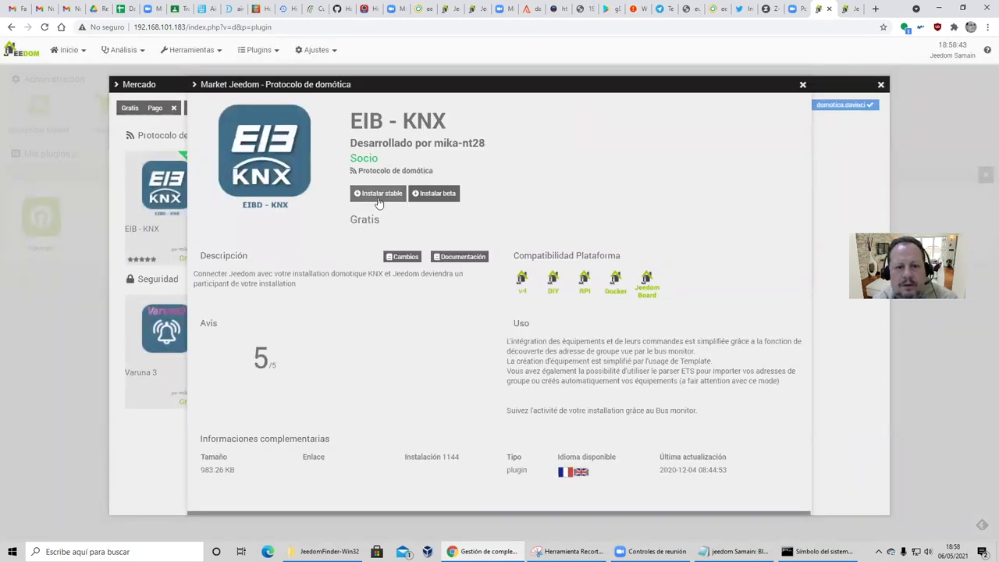
{"action": "left_click", "coordinate": [379, 197]}
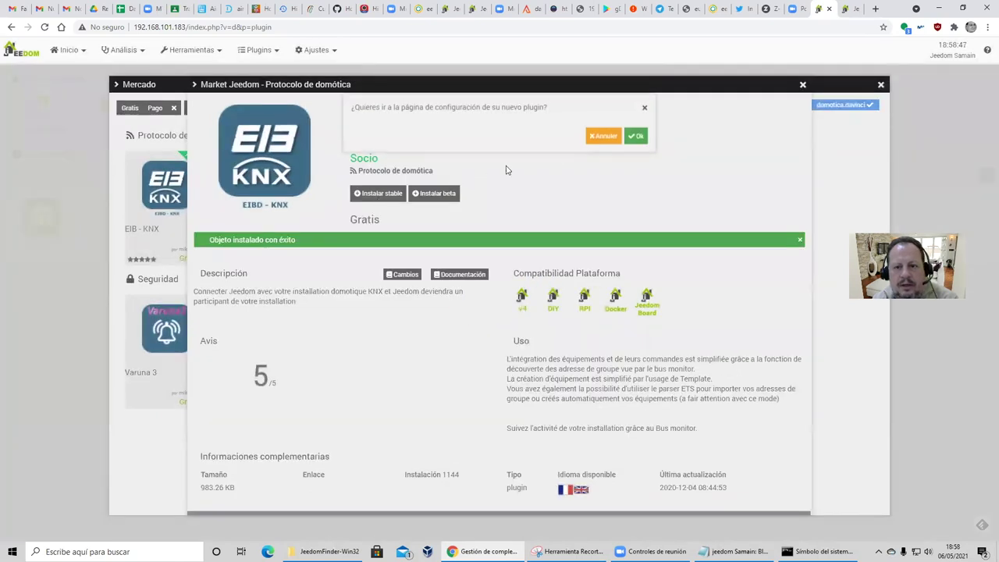
{"action": "left_click", "coordinate": [638, 140]}
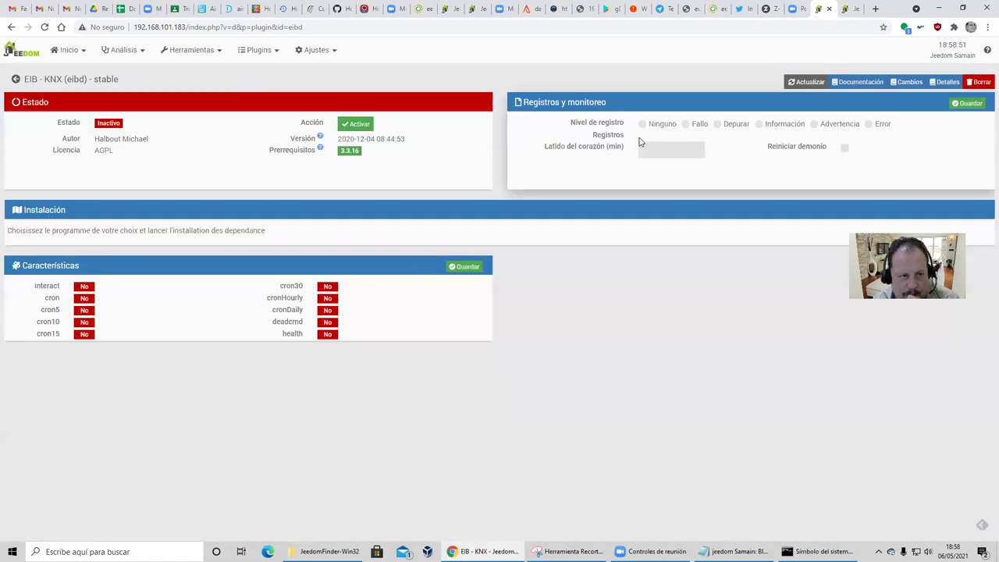
Activate the EIB - KNX plugin and dismiss the Bienvenido a Jeedom welcome window.
{"action": "left_click", "coordinate": [348, 125]}
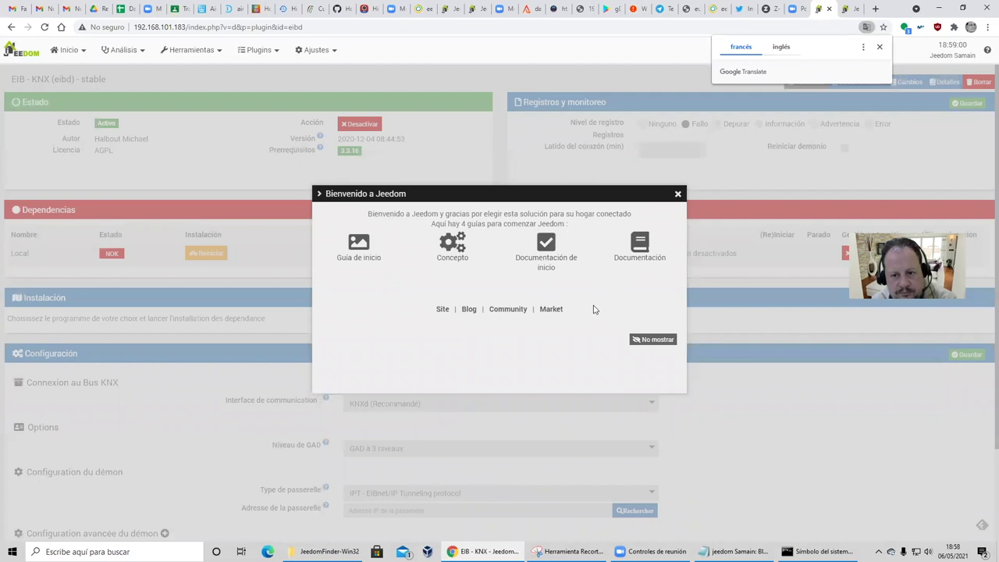
{"action": "left_click", "coordinate": [678, 194]}
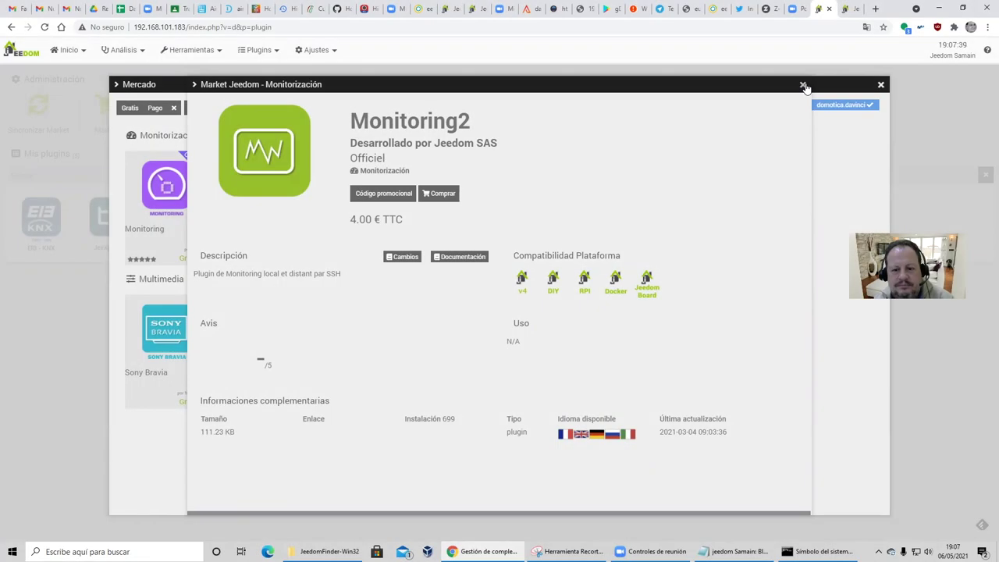
Close the Monitoring2 and Mercado windows and open the EIB - KNX plugin configuration from Mis plugins.
{"action": "left_click", "coordinate": [805, 84]}
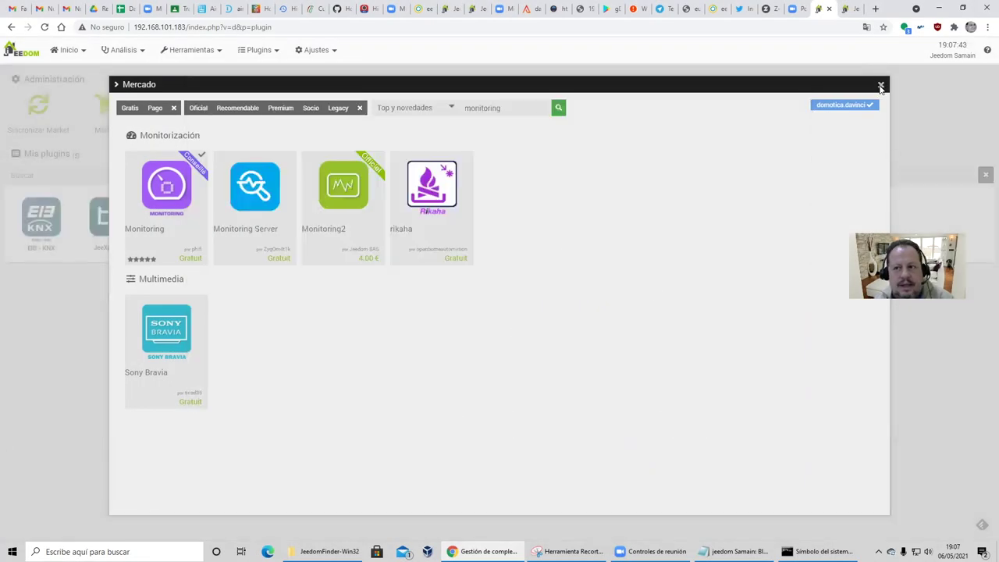
{"action": "left_click", "coordinate": [880, 85]}
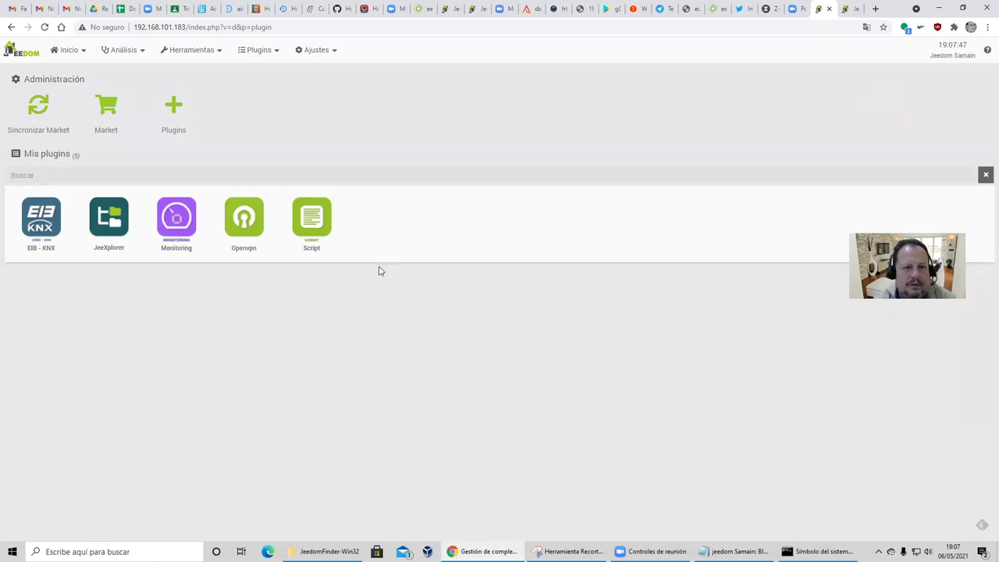
{"action": "left_click", "coordinate": [258, 49]}
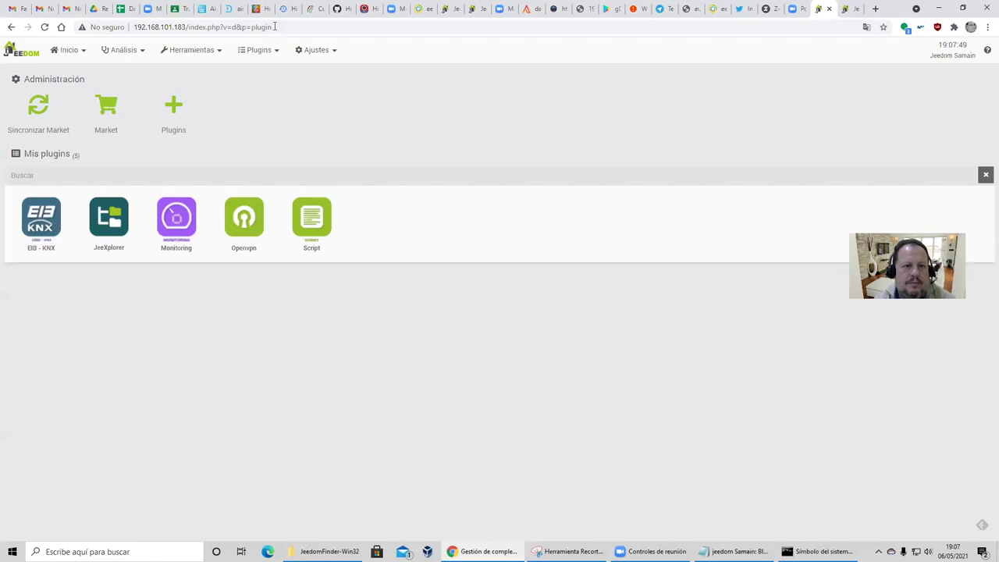
{"action": "left_click", "coordinate": [43, 224]}
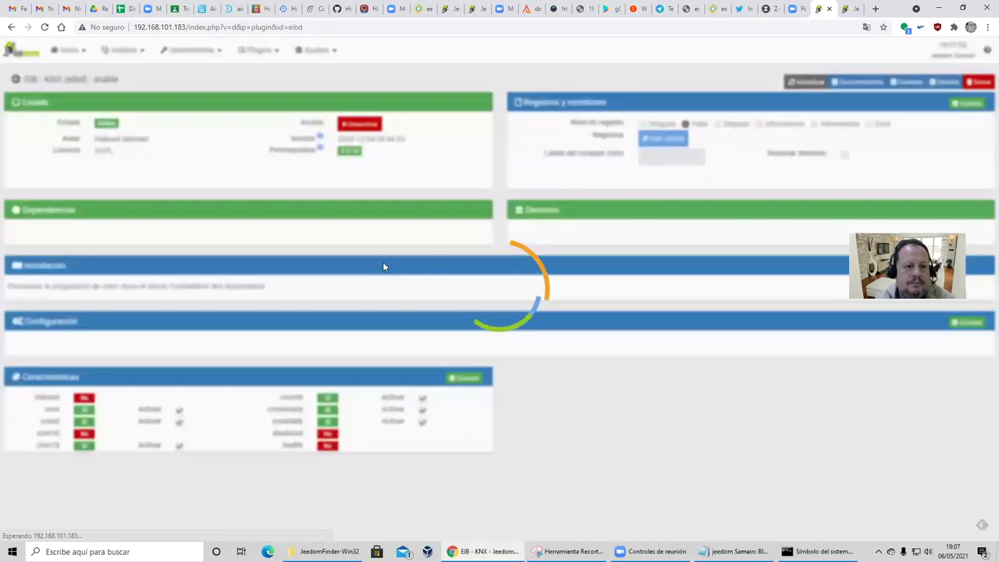